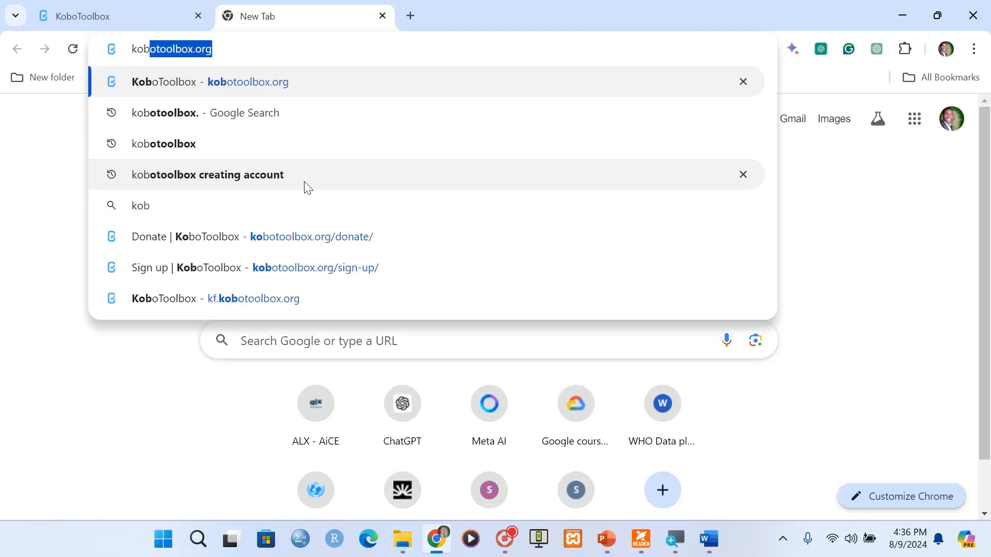
- Search the web for "kobotoolbox" and open the KoboToolbox Login page from the results
{"action": "type", "text": "bx"}
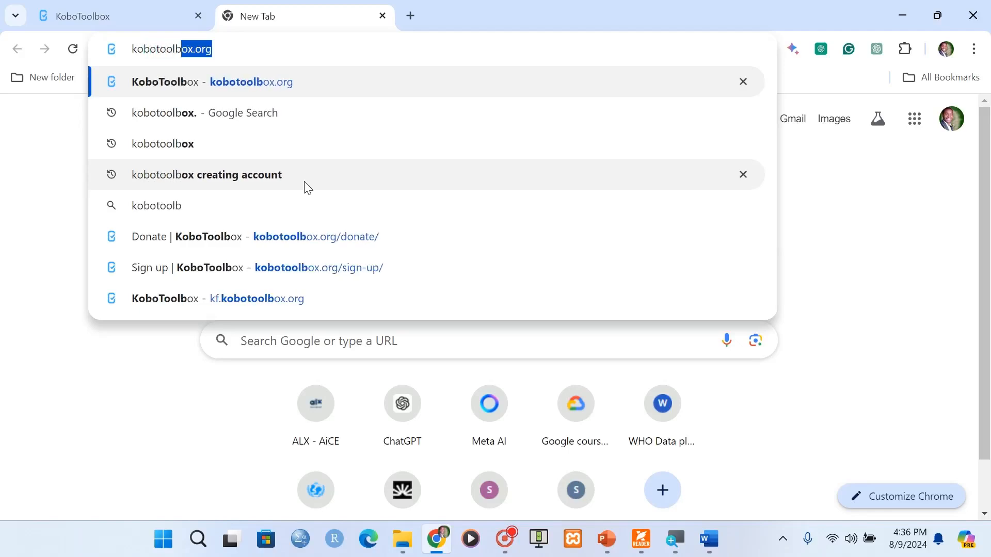
{"action": "key", "text": "BackSpace"}
{"action": "type", "text": "ox"}
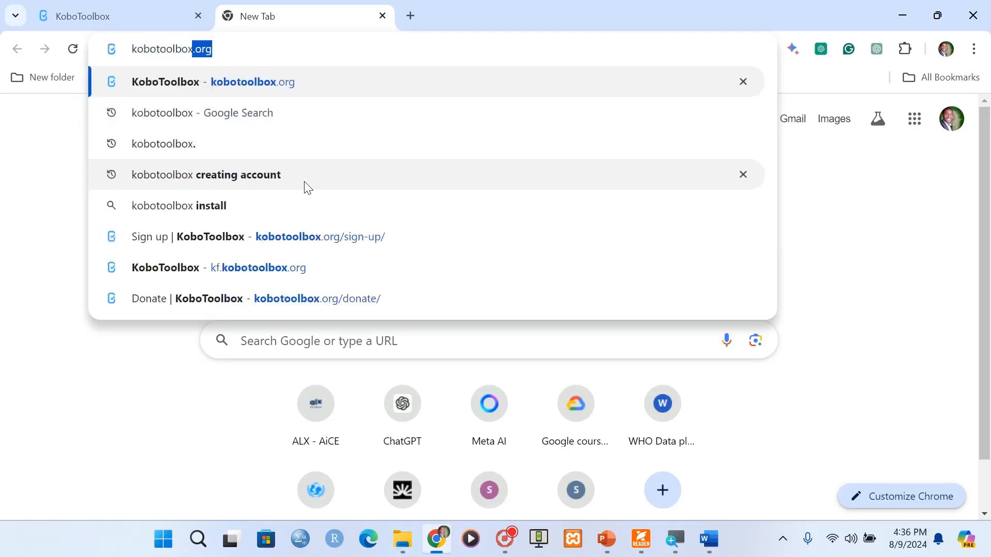
{"action": "key", "text": "BackSpace"}
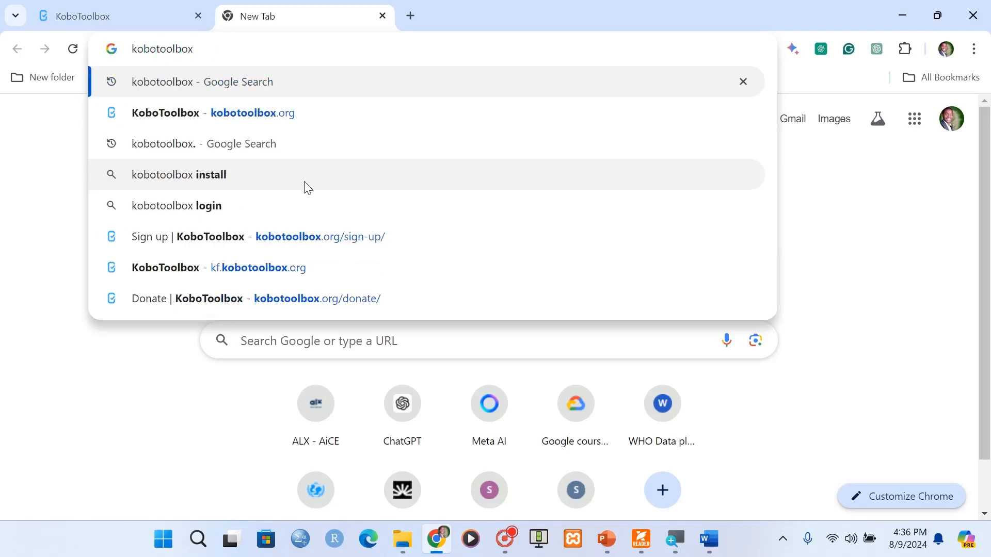
{"action": "key", "text": "Return"}
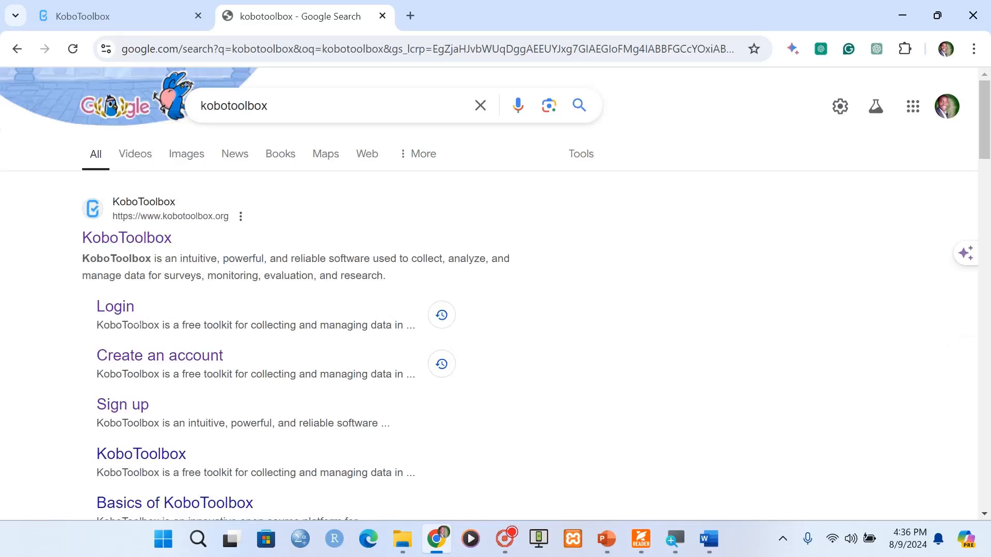
{"action": "left_click", "coordinate": [119, 307]}
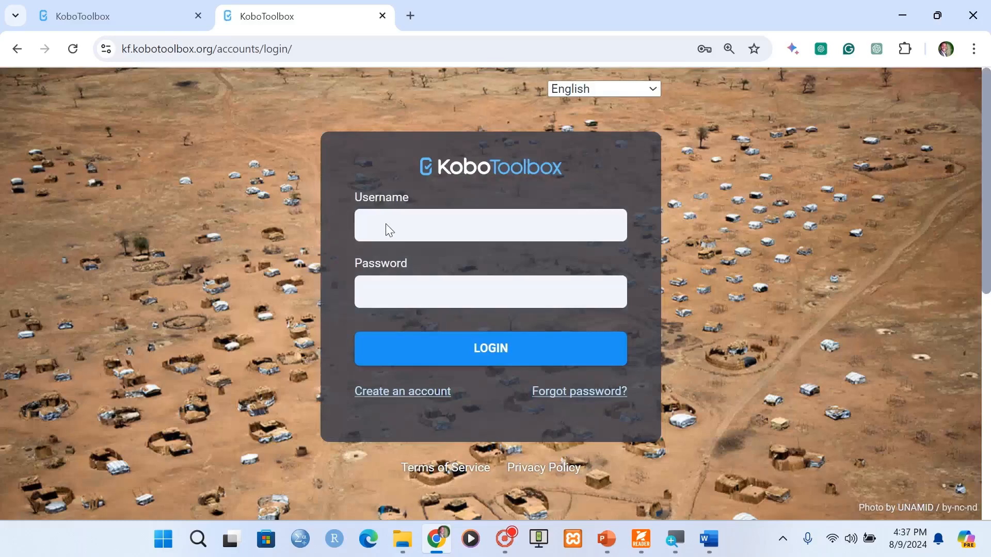
- Log in to KoboToolbox with the first saved account, entering the Windows PIN to release the stored password
{"action": "left_click", "coordinate": [388, 230]}
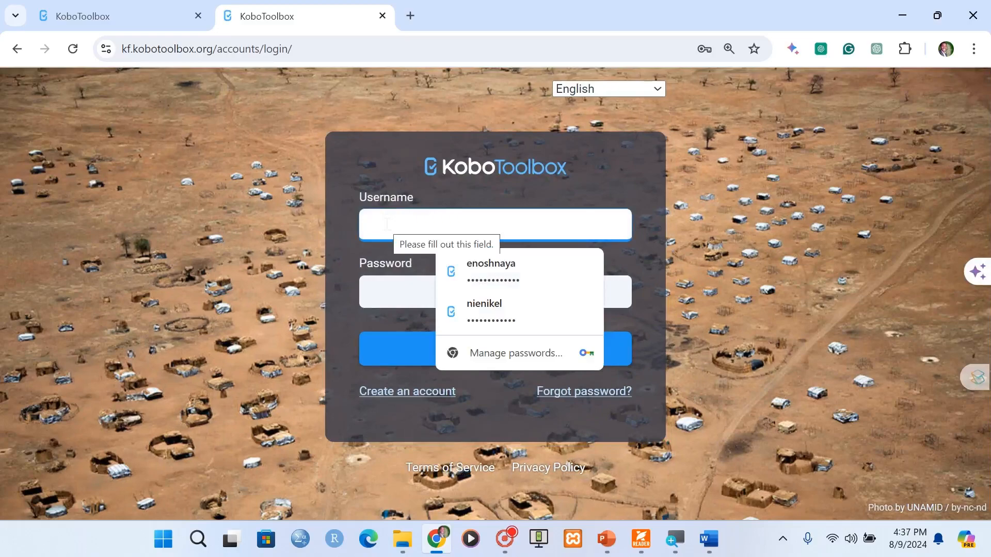
{"action": "left_click", "coordinate": [475, 280]}
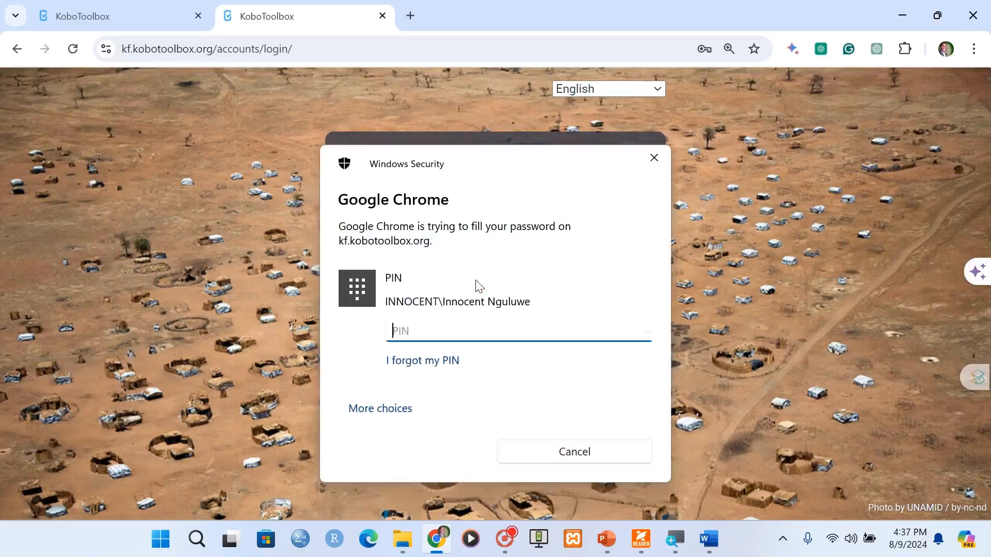
{"action": "type", "text": "****"}
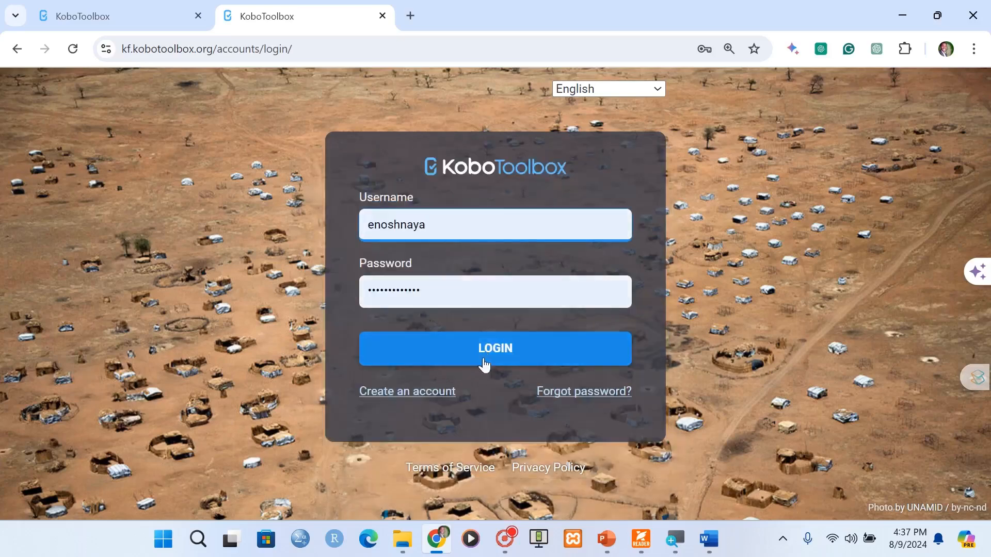
{"action": "left_click", "coordinate": [503, 361]}
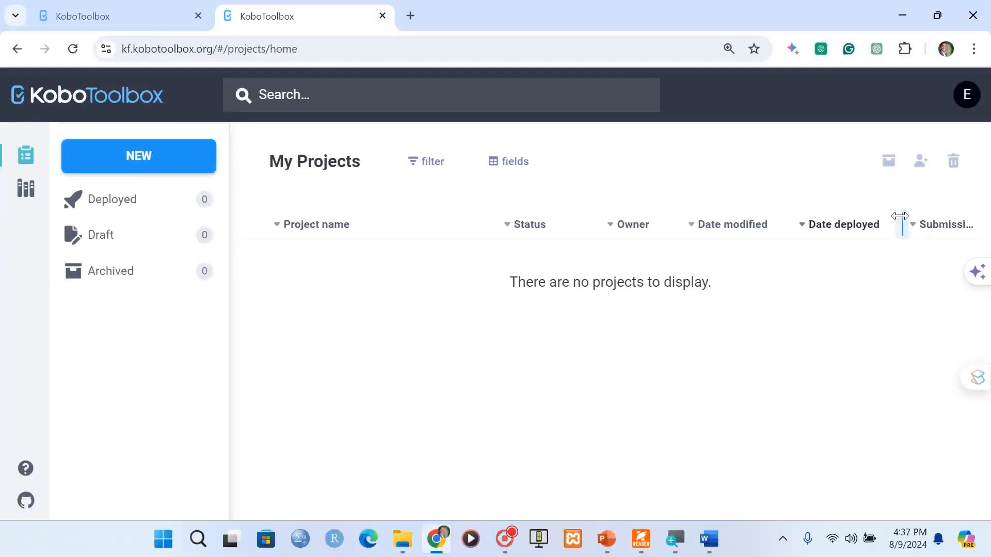
- Examine the Profile and Security pages of the account settings and return to the project list
{"action": "left_click", "coordinate": [967, 101]}
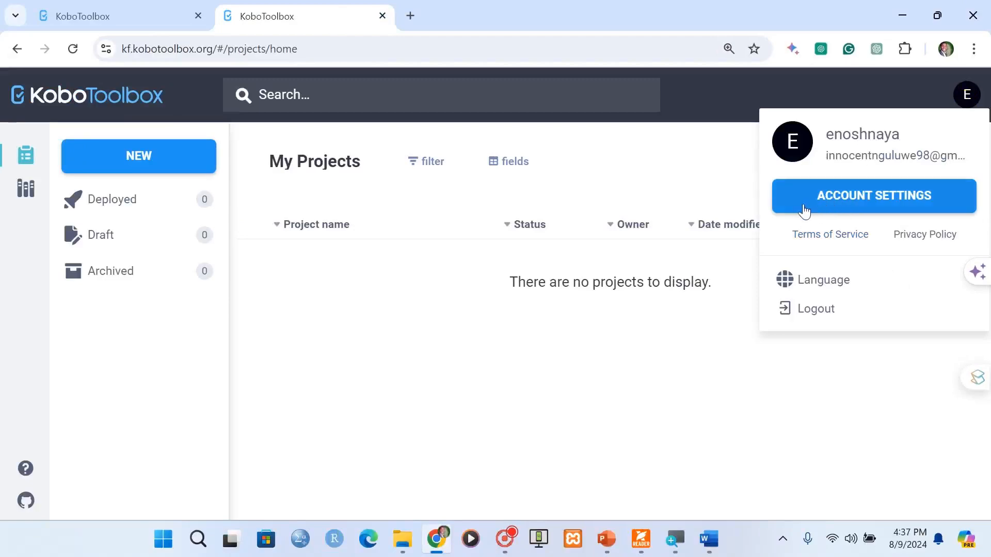
{"action": "left_click", "coordinate": [867, 208]}
{"action": "left_click", "coordinate": [458, 351]}
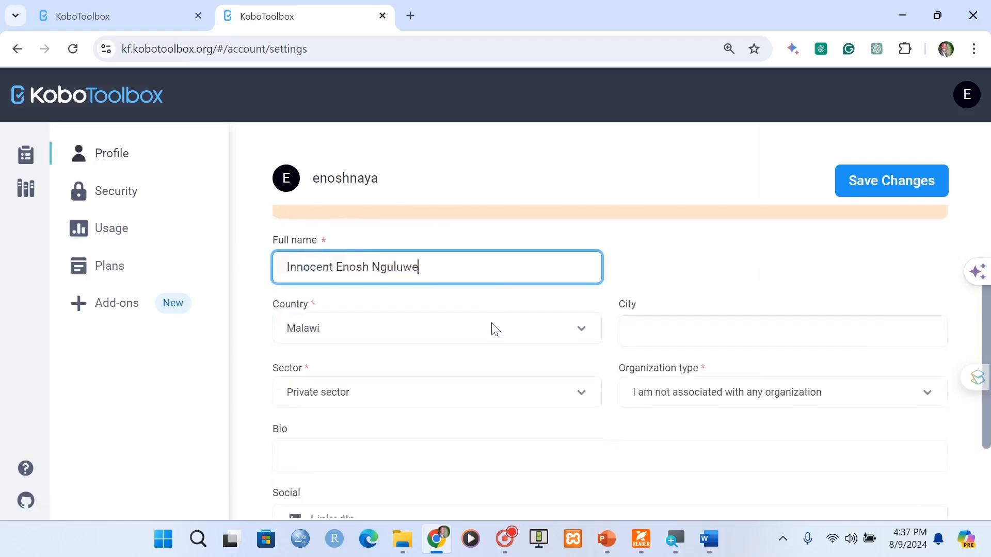
{"action": "scroll", "coordinate": [428, 310], "scroll_direction": "down", "scroll_amount": 2}
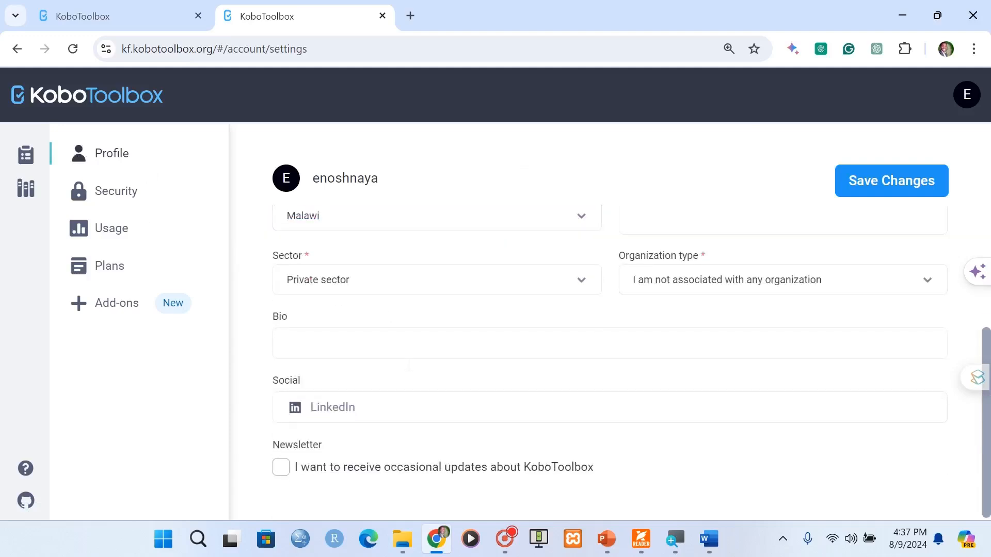
{"action": "scroll", "coordinate": [609, 336], "scroll_direction": "up", "scroll_amount": 3}
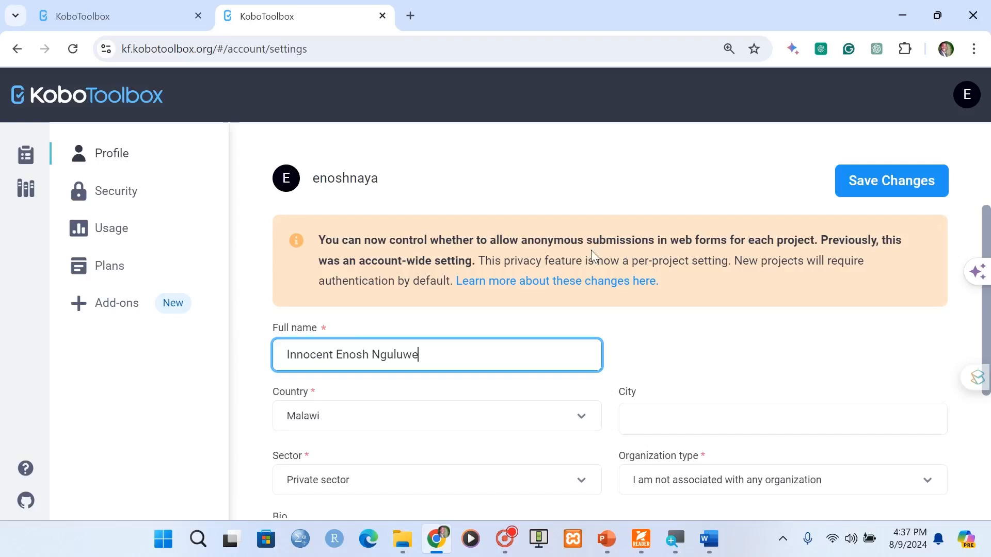
{"action": "left_click", "coordinate": [112, 198]}
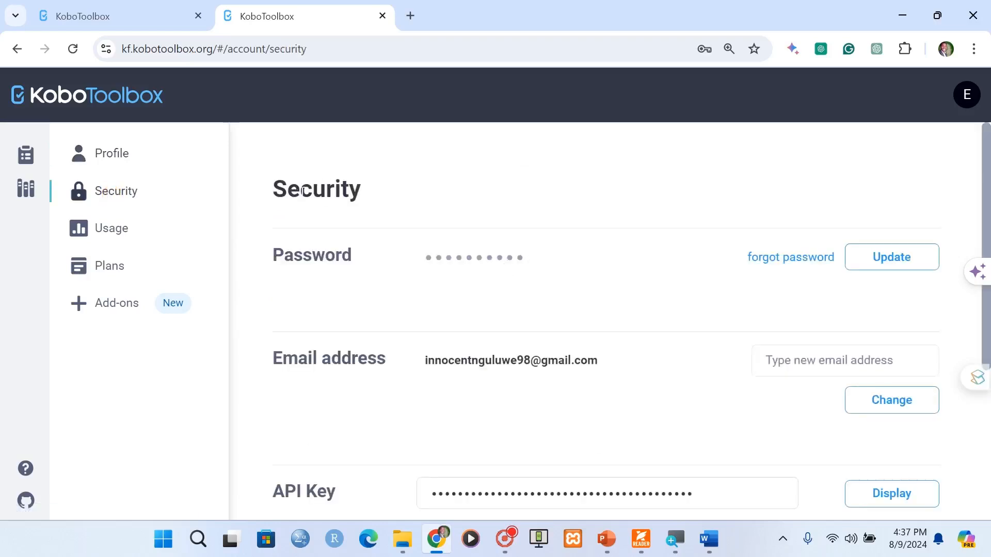
{"action": "scroll", "coordinate": [405, 296], "scroll_direction": "down", "scroll_amount": 1}
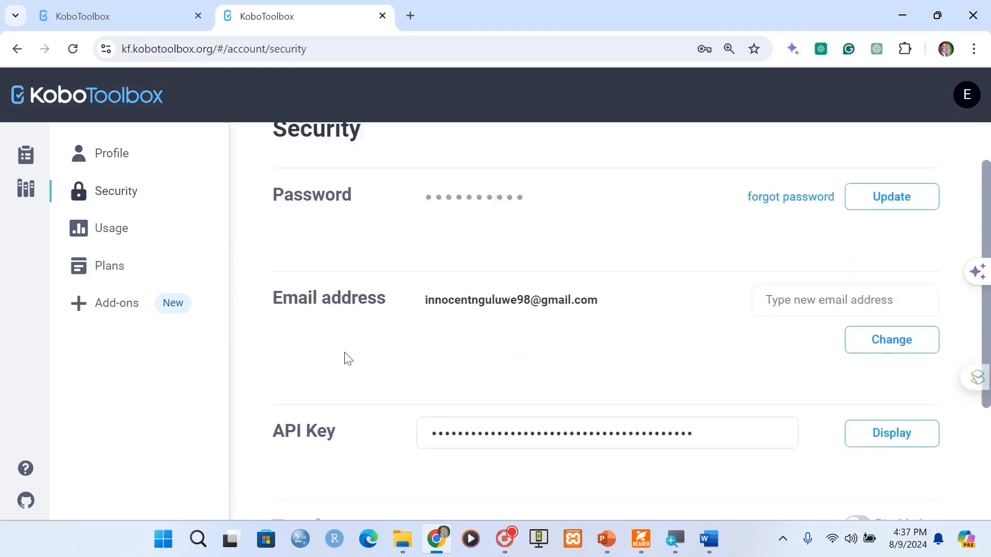
{"action": "left_click", "coordinate": [18, 50]}
{"action": "left_click", "coordinate": [17, 49]}
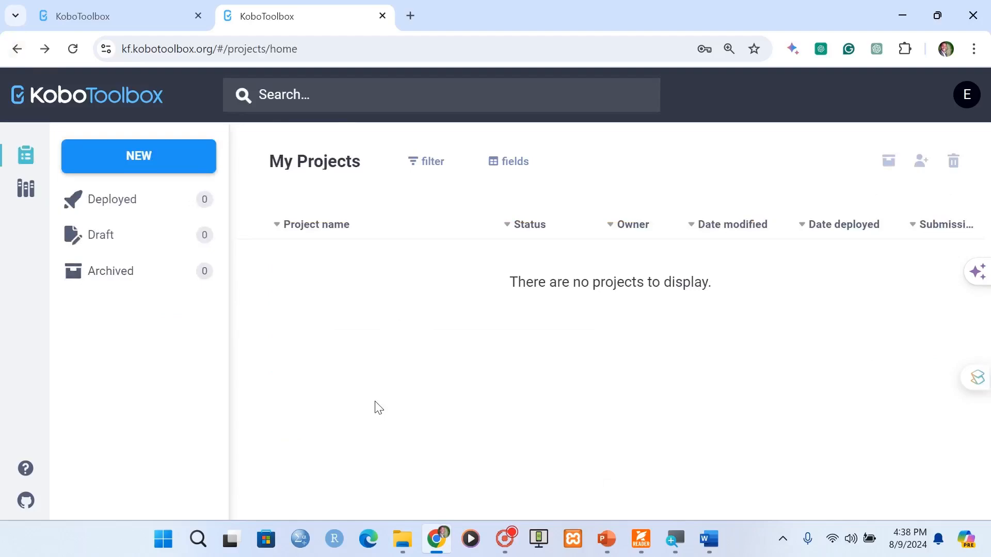
- Start a new project built from scratch and name it "MY FIRST SURVEY"
{"action": "left_click", "coordinate": [147, 166]}
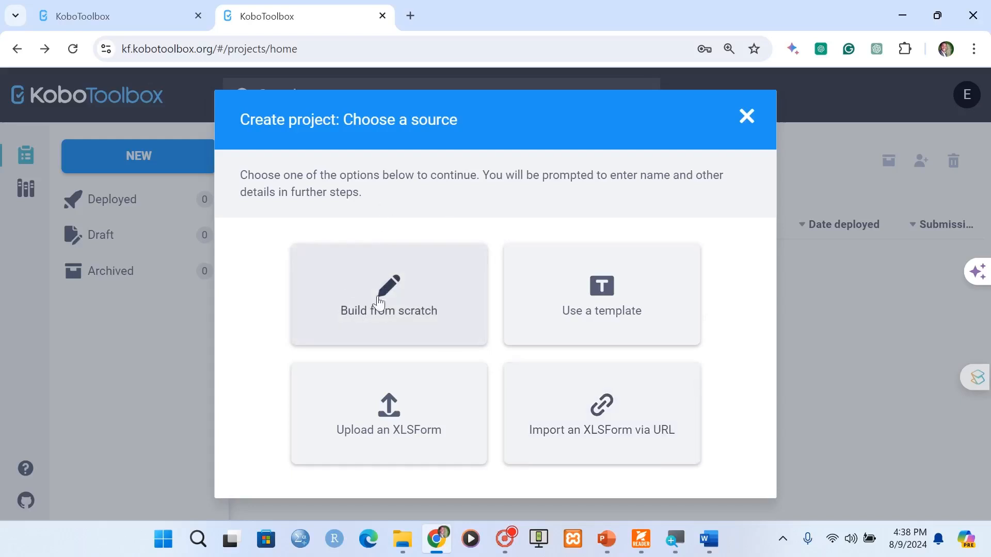
{"action": "left_click", "coordinate": [407, 302]}
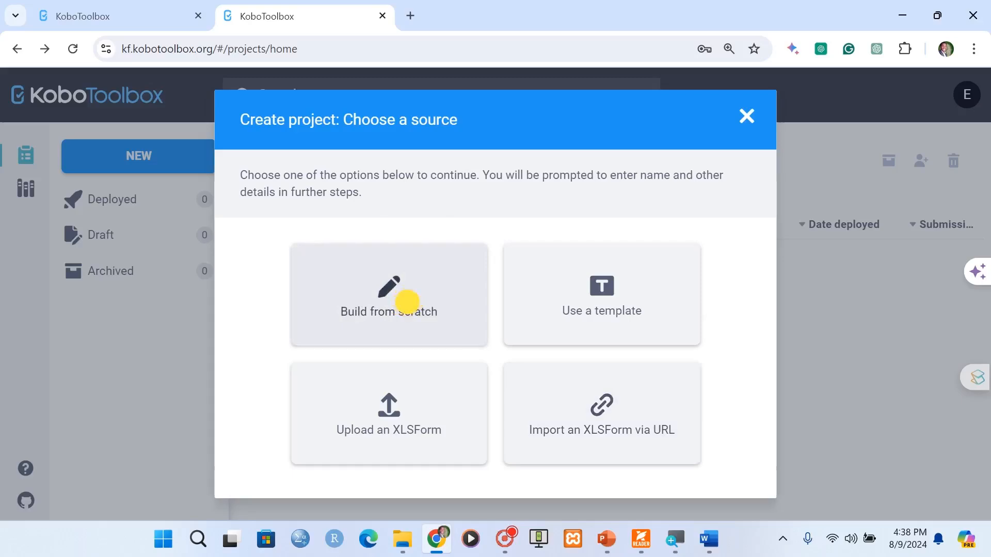
{"action": "left_click", "coordinate": [291, 241]}
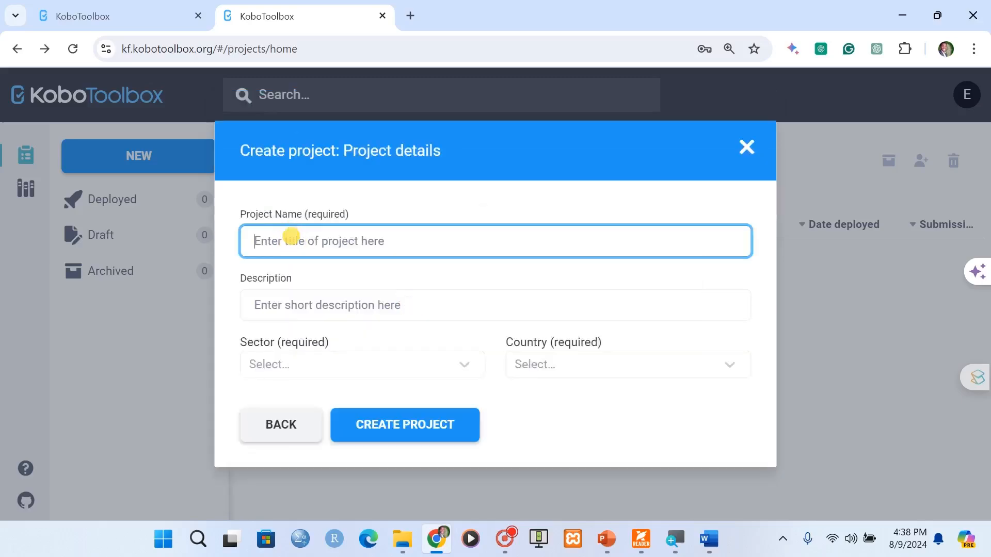
{"action": "type", "text": "MY"}
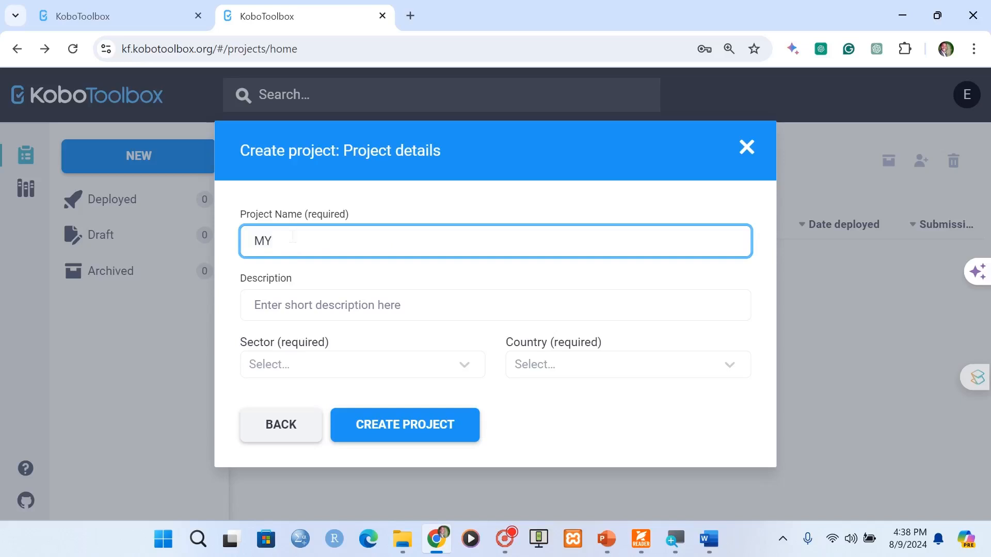
{"action": "type", "text": " FIRST SURVEY"}
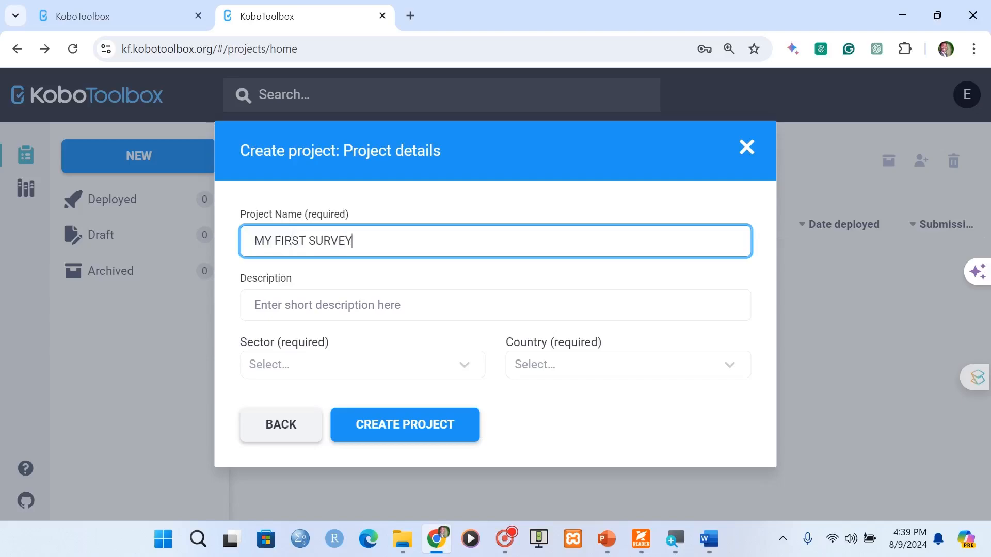
- Set the project's sector to Private sector and its country to Malawi, leaving the description empty, and create the project
{"action": "key", "text": "Tab"}
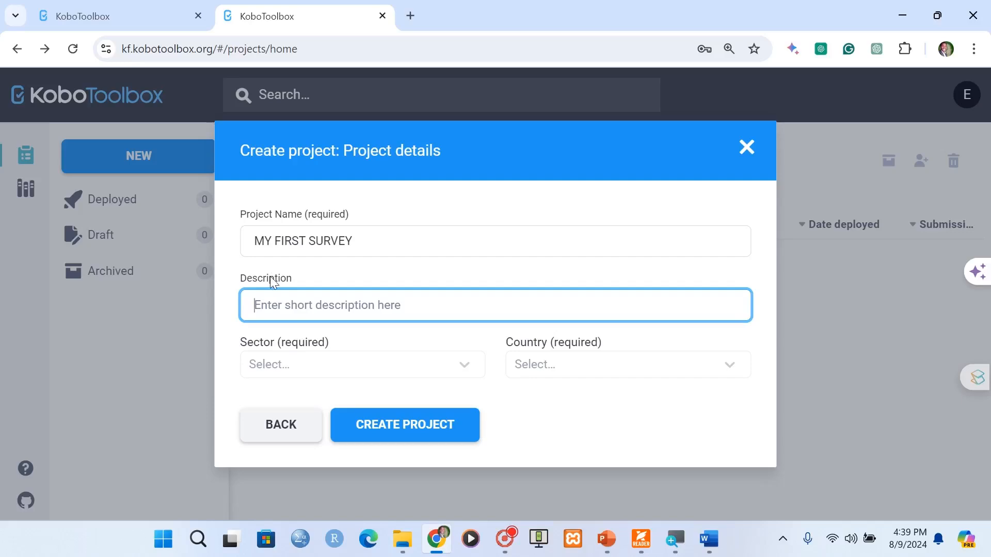
{"action": "key", "text": "Tab"}
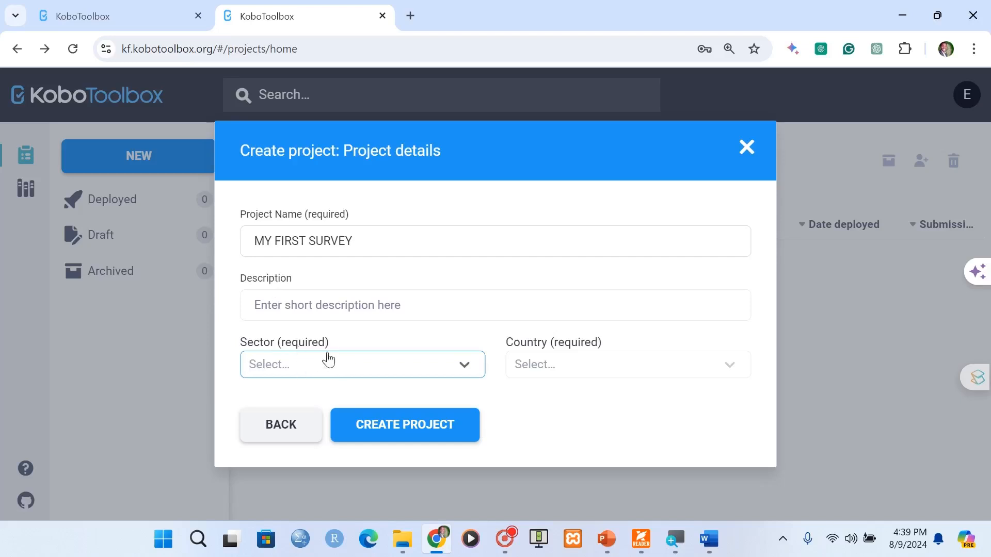
{"action": "type", "text": "priva"}
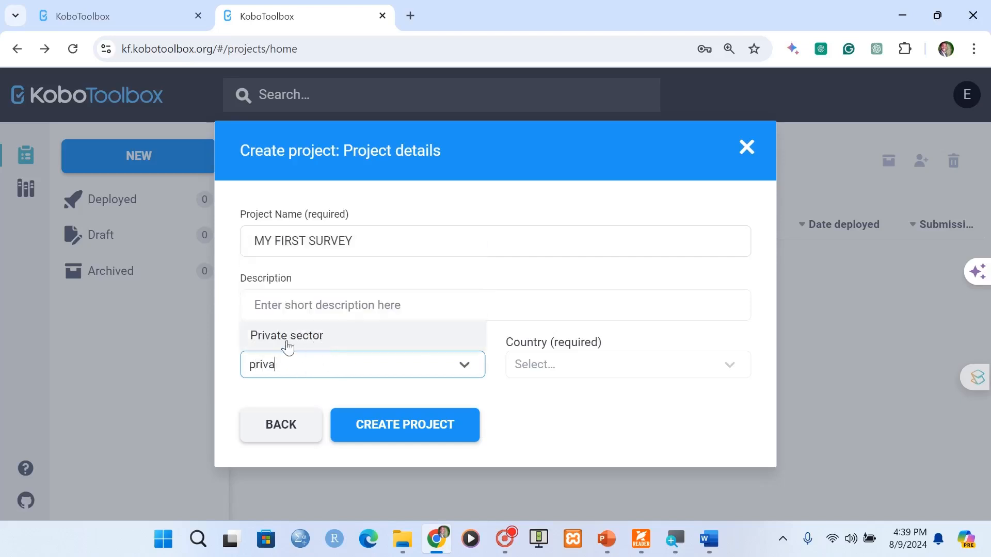
{"action": "left_click", "coordinate": [303, 339]}
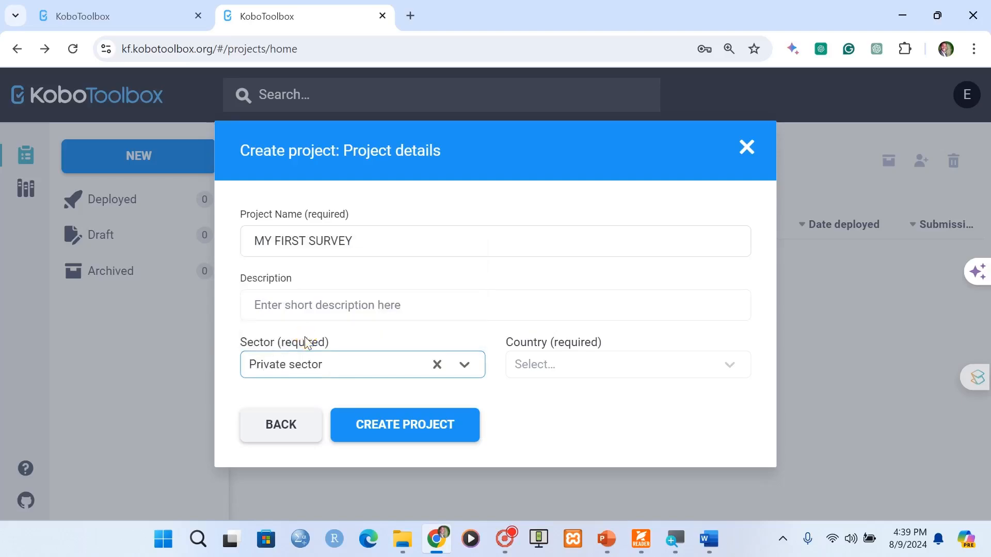
{"action": "left_click", "coordinate": [538, 364]}
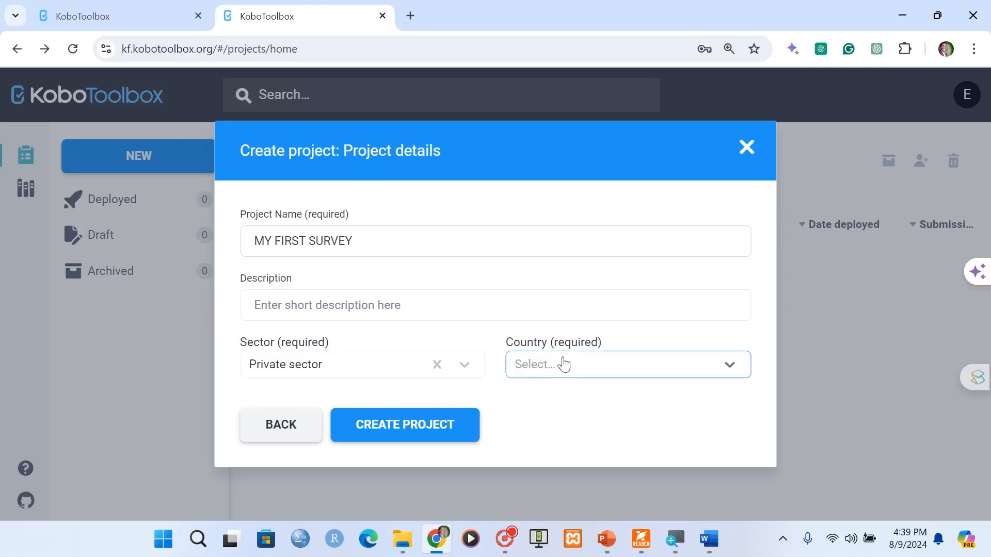
{"action": "type", "text": "Mal"}
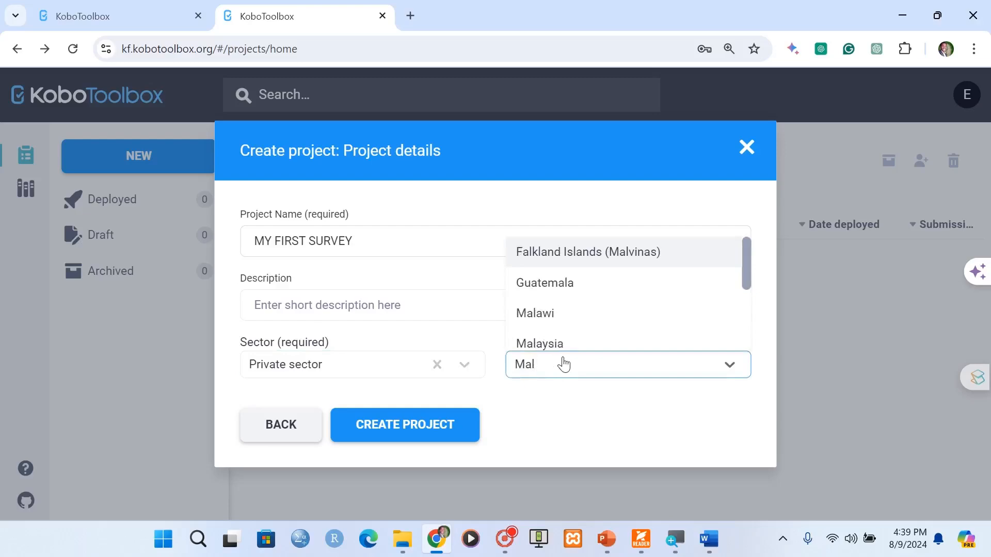
{"action": "left_click", "coordinate": [546, 313]}
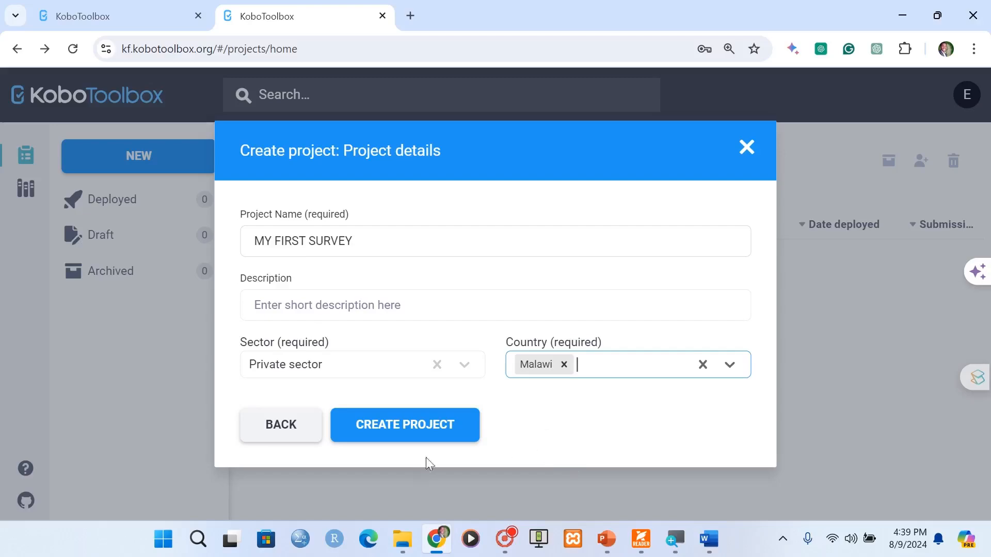
{"action": "left_click", "coordinate": [380, 429]}
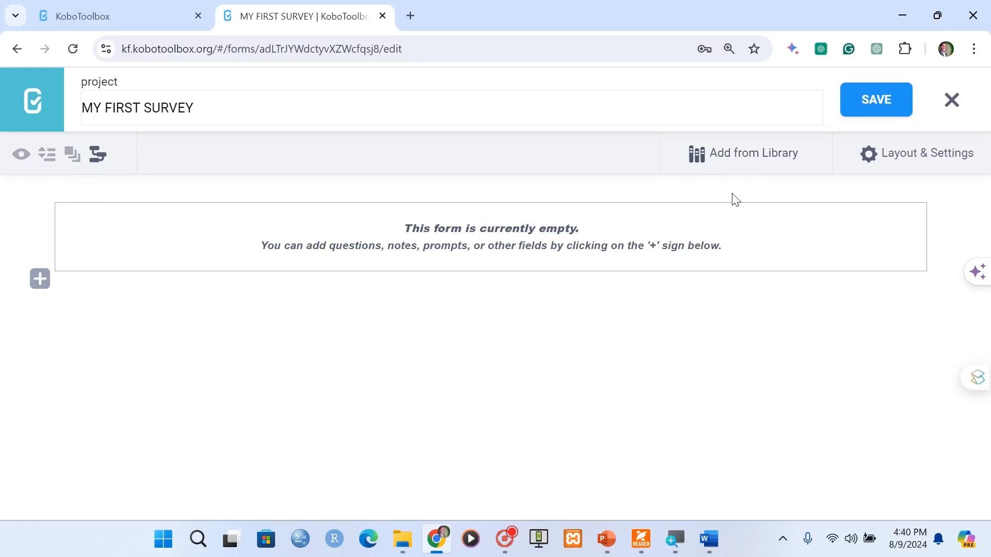
- Look over the form's library search and its layout, metadata and background audio settings, changing nothing
{"action": "left_click", "coordinate": [739, 158]}
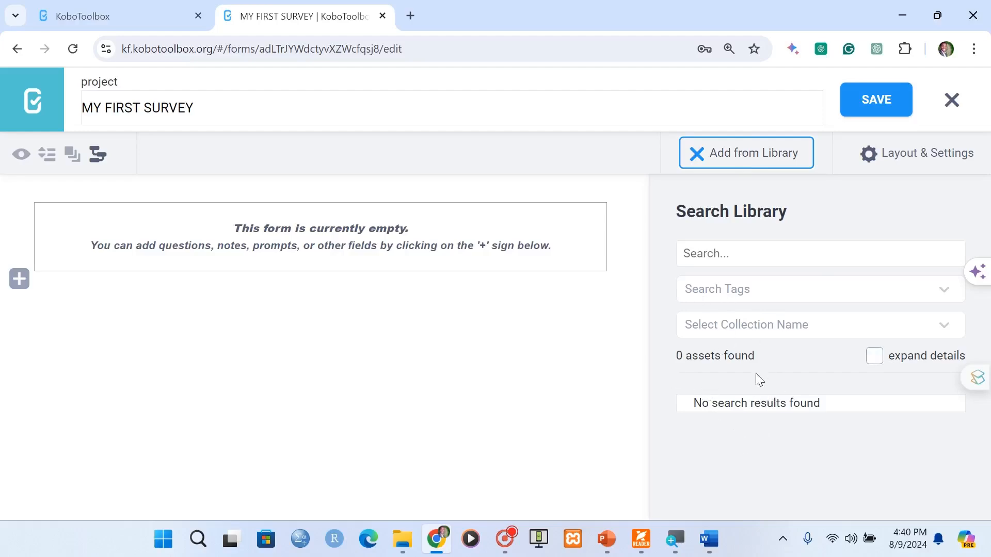
{"action": "left_click", "coordinate": [899, 158]}
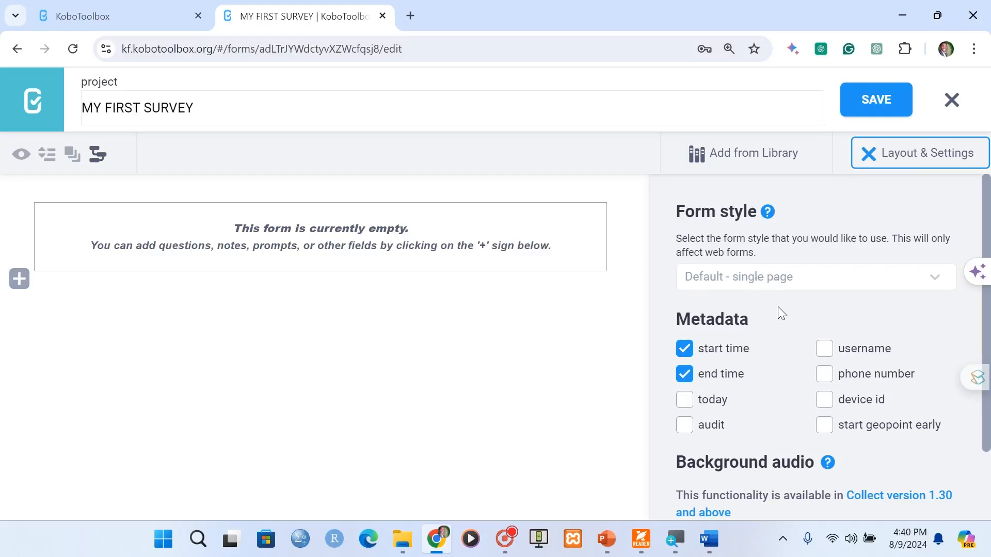
{"action": "scroll", "coordinate": [784, 400], "scroll_direction": "down", "scroll_amount": 2}
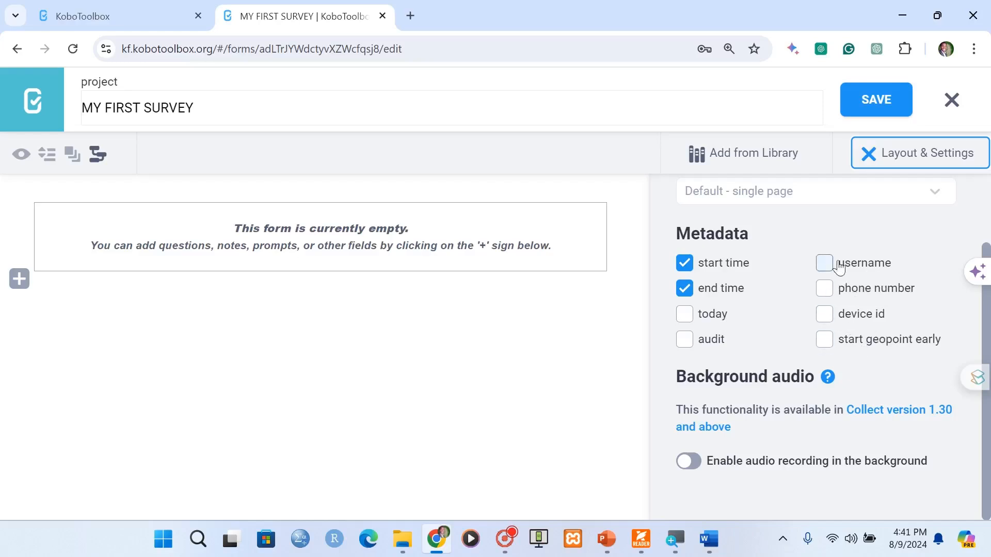
{"action": "left_click", "coordinate": [883, 159]}
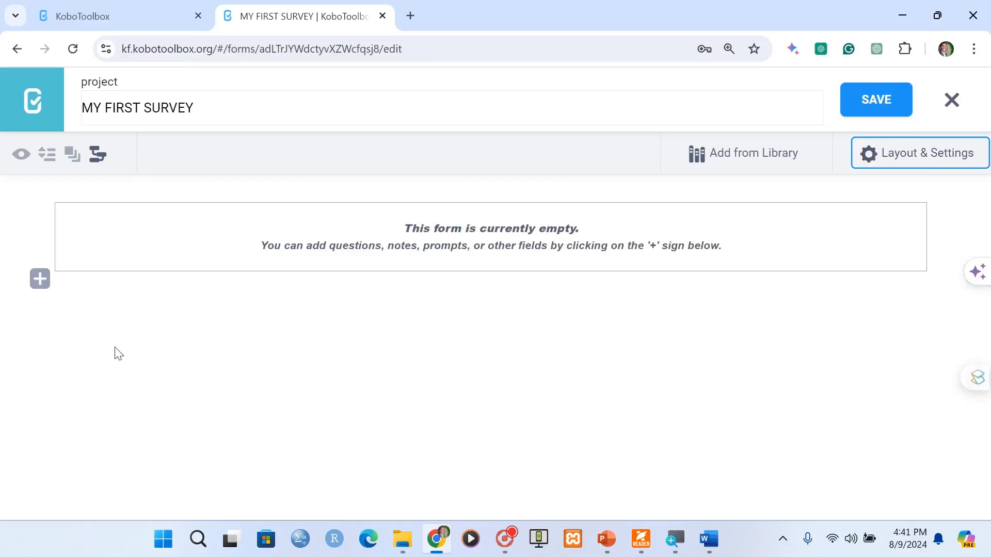
- Add a question labelled "Full name" to the empty form, using the Text question type
{"action": "left_click", "coordinate": [37, 282]}
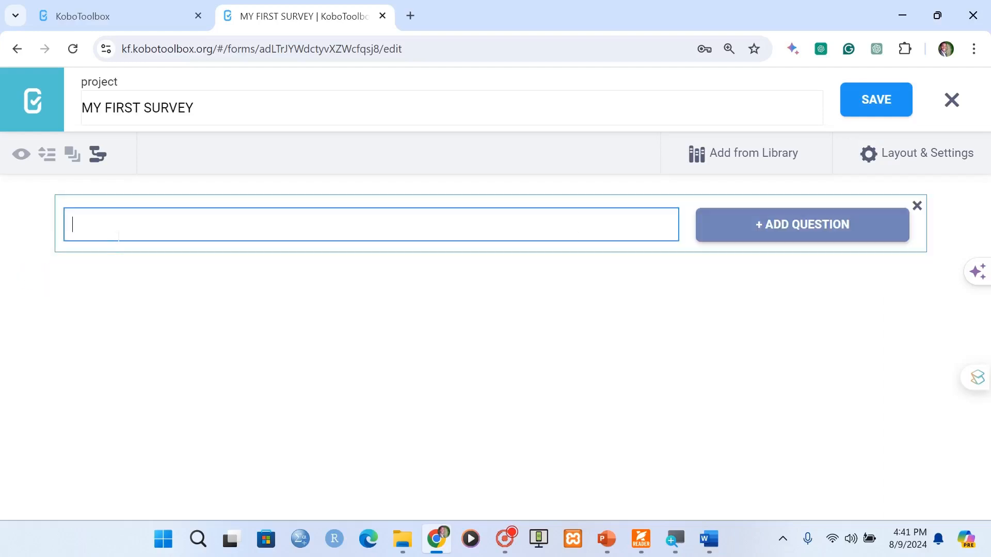
{"action": "type", "text": "Full name"}
{"action": "left_click", "coordinate": [777, 225]}
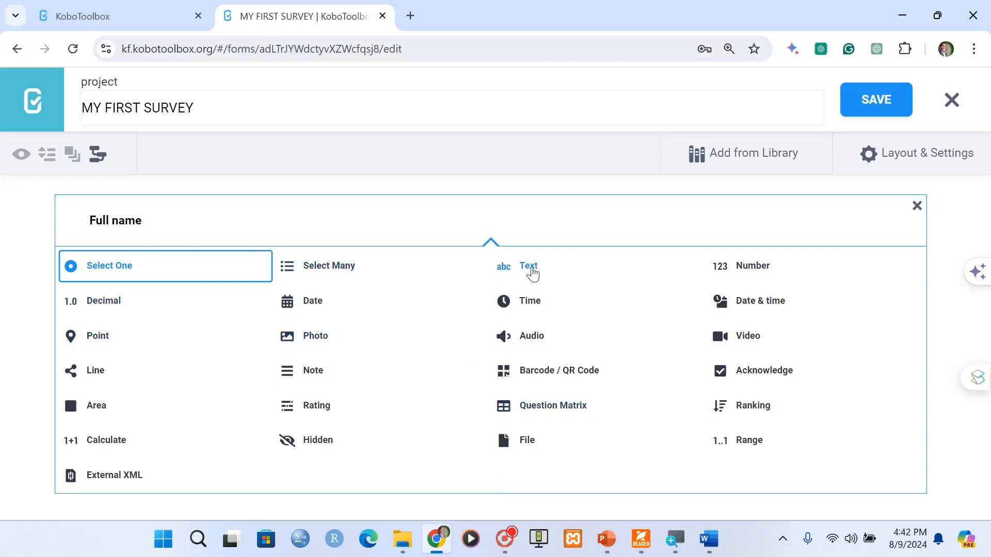
{"action": "left_click", "coordinate": [530, 271]}
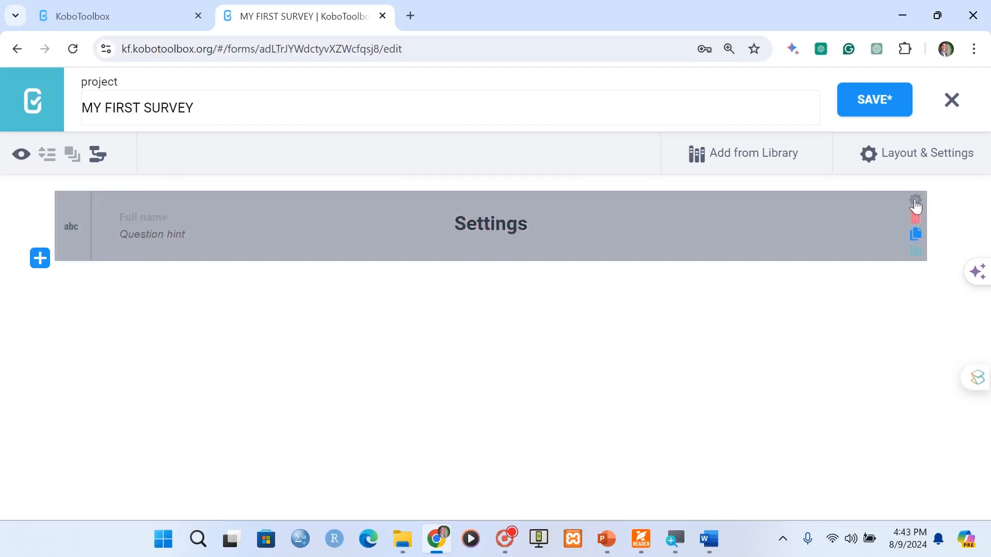
- Set the data column name of the "Full name" question to "fullname" in its question options
{"action": "left_click", "coordinate": [915, 202]}
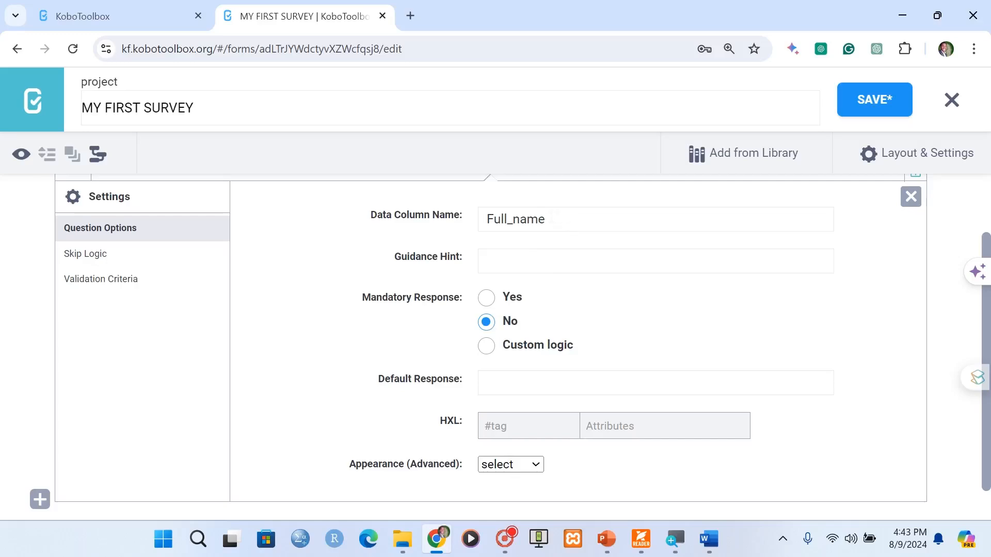
{"action": "left_click", "coordinate": [398, 221]}
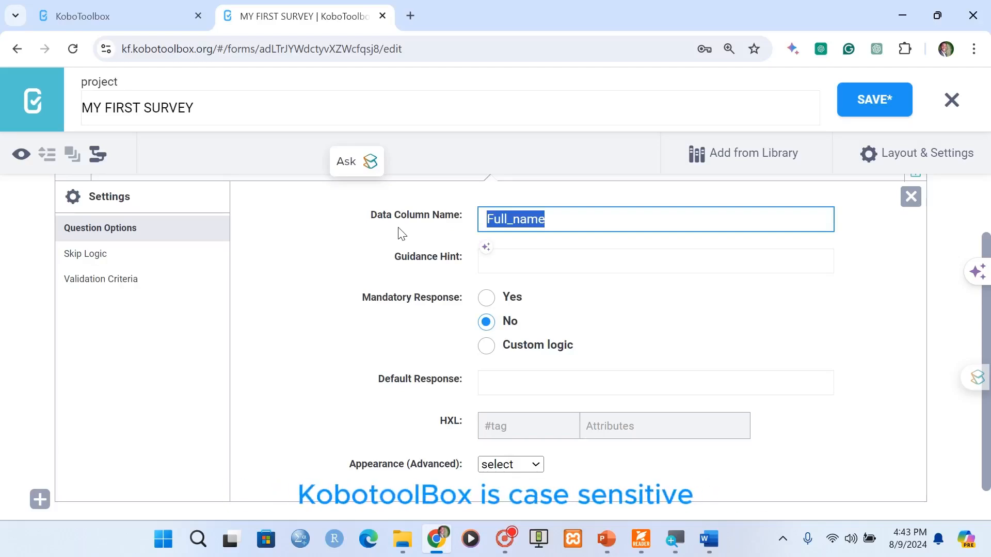
{"action": "type", "text": "f"}
{"action": "type", "text": "name"}
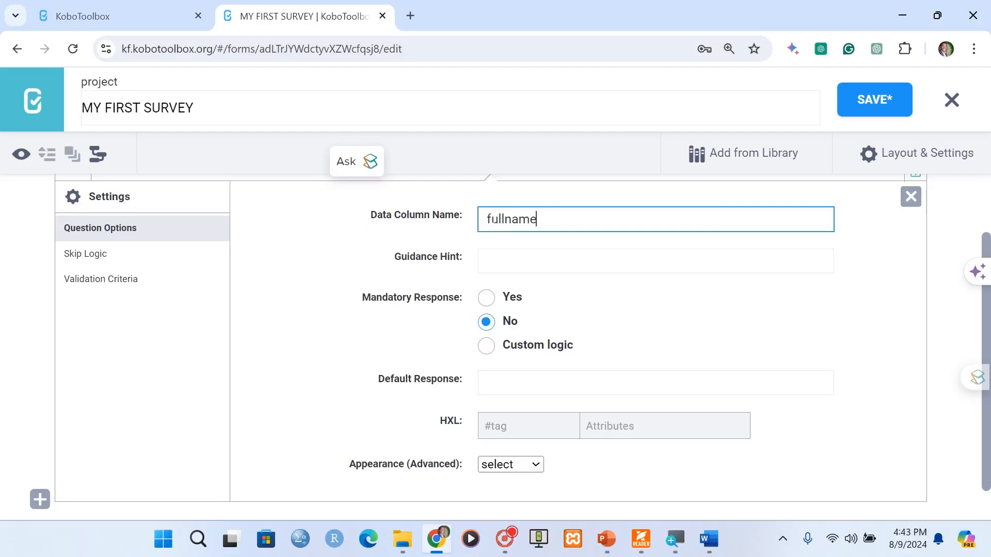
- Try the data column name with a capital F, as "Fullname", and restore the lowercase "fullname"
{"action": "left_click", "coordinate": [491, 219]}
{"action": "key", "text": "BackSpace"}
{"action": "type", "text": "F"}
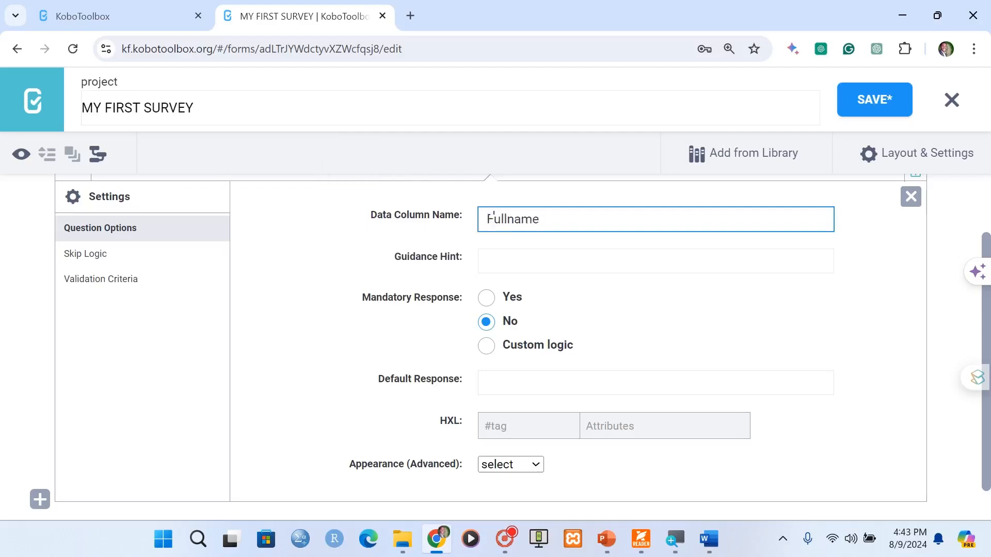
{"action": "key", "text": "BackSpace"}
{"action": "type", "text": "f"}
- Try setting the question's mandatory response to Yes, return it to No, and look over the remaining question options
{"action": "scroll", "coordinate": [427, 355], "scroll_direction": "up", "scroll_amount": 2}
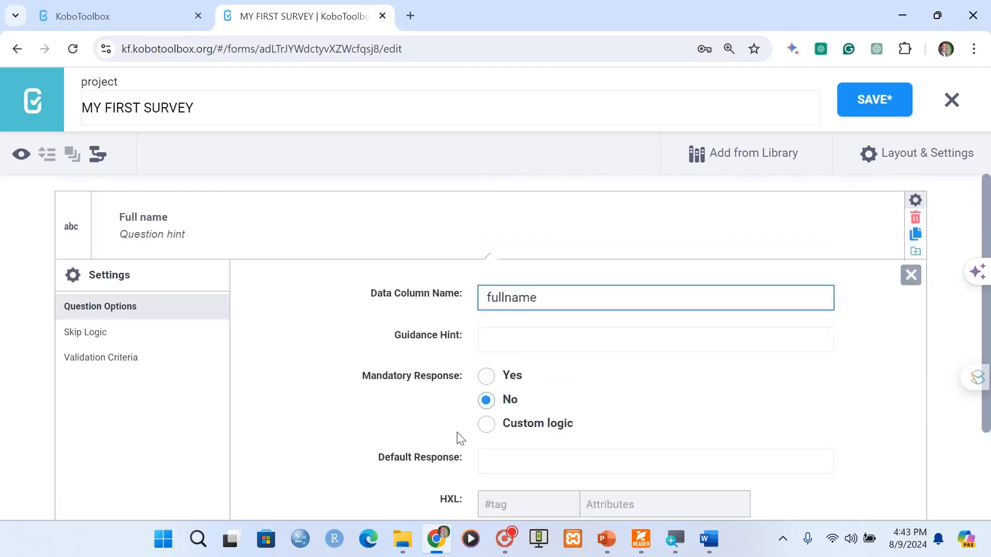
{"action": "left_click", "coordinate": [487, 377]}
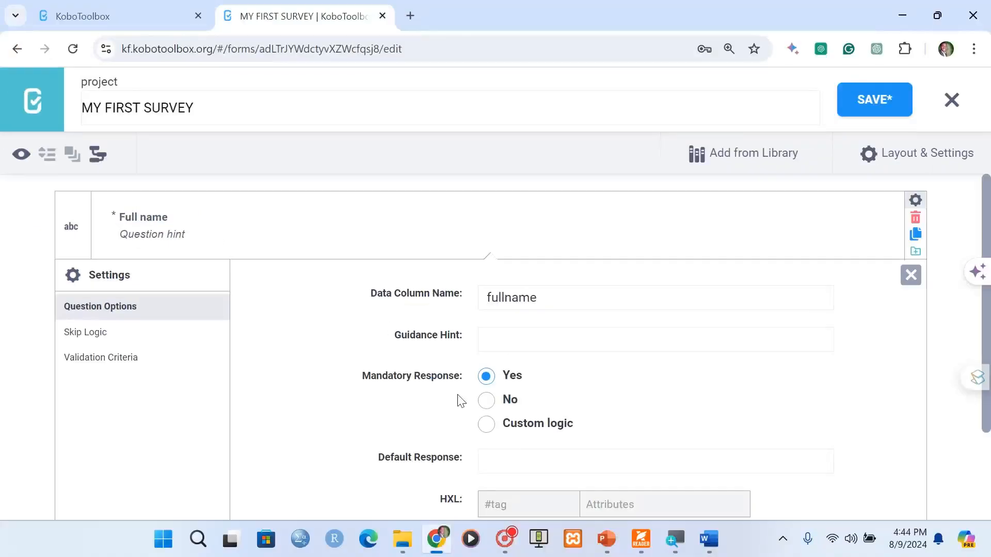
{"action": "left_click", "coordinate": [485, 400]}
{"action": "scroll", "coordinate": [332, 338], "scroll_direction": "down", "scroll_amount": 2}
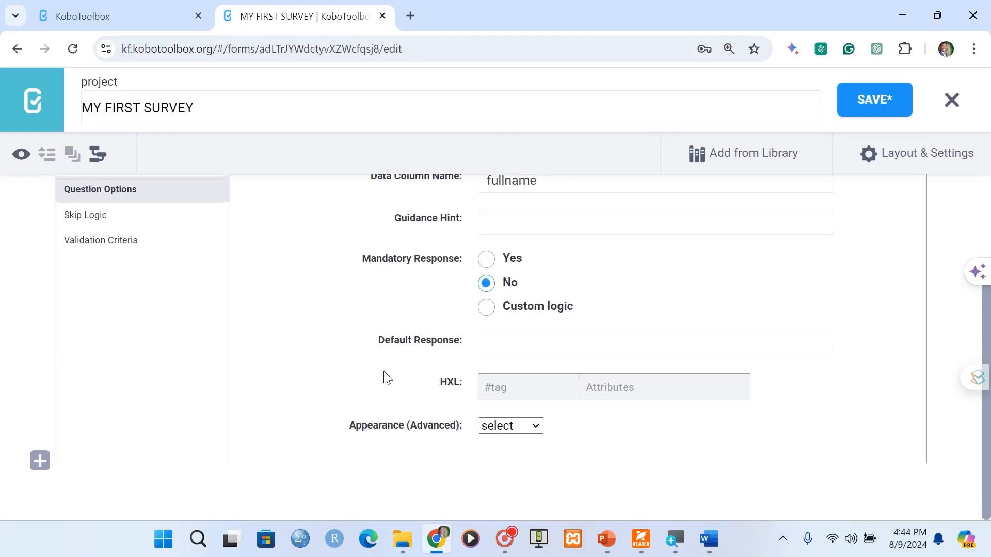
{"action": "scroll", "coordinate": [387, 376], "scroll_direction": "up", "scroll_amount": 1}
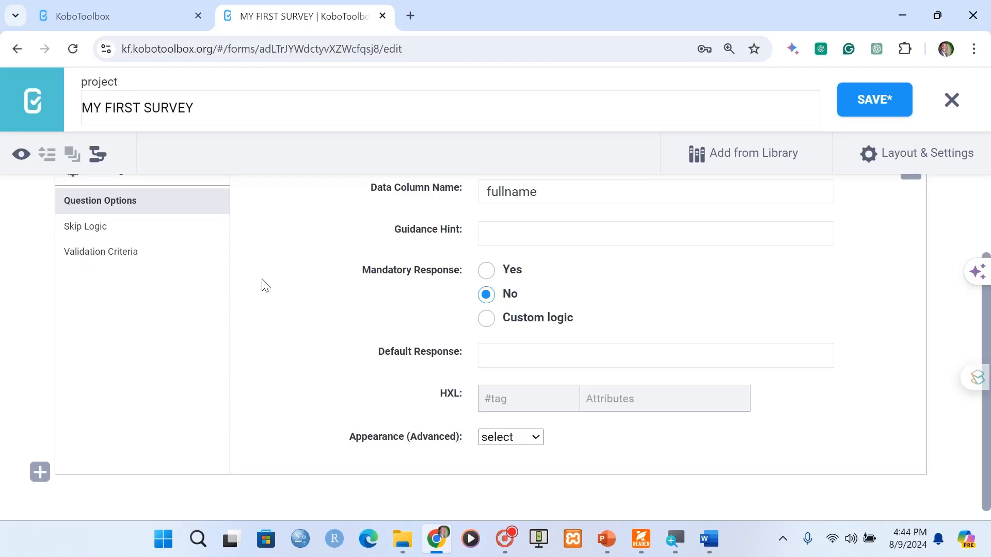
{"action": "scroll", "coordinate": [263, 285], "scroll_direction": "up", "scroll_amount": 2}
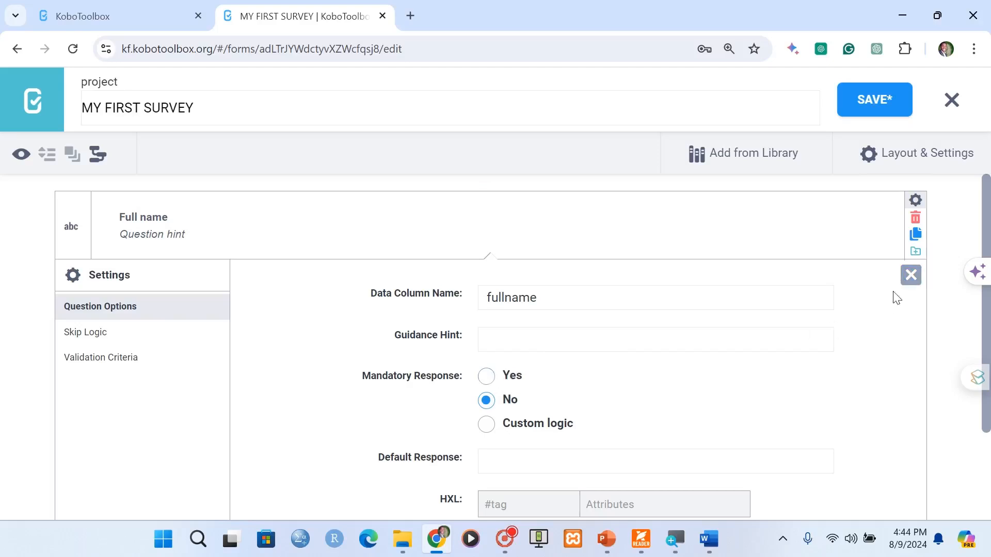
- Give the "Full name" question the hint "First name first" and save the form
{"action": "left_click", "coordinate": [911, 276]}
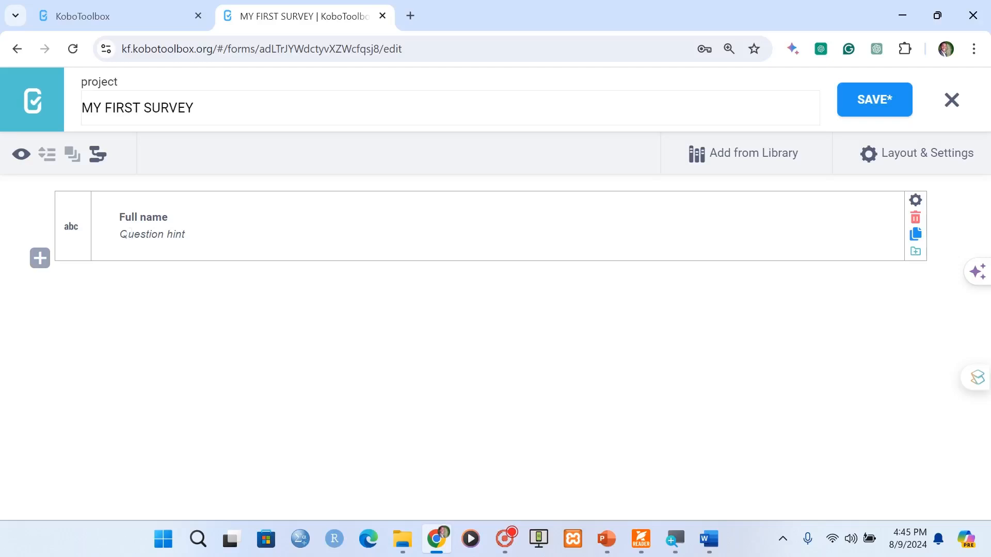
{"action": "left_click", "coordinate": [127, 233]}
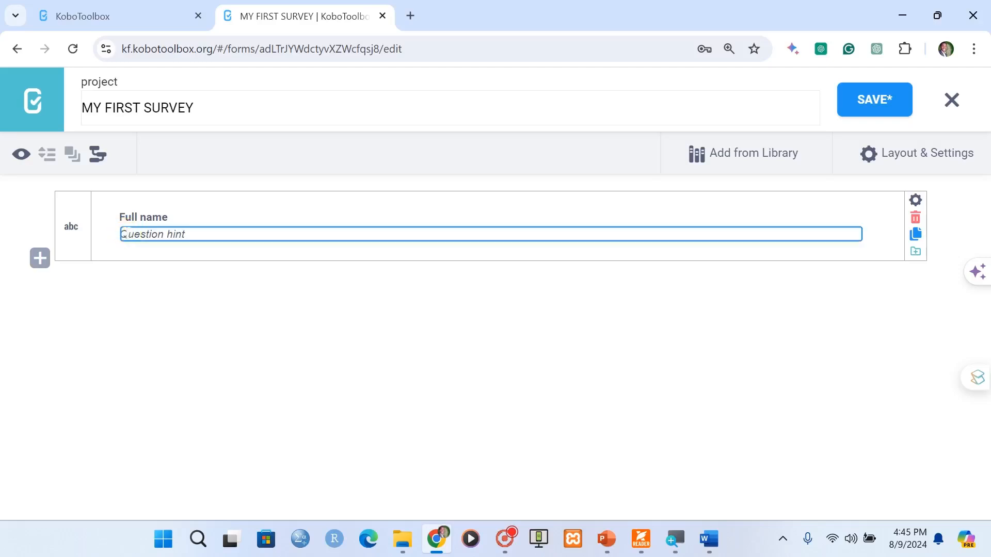
{"action": "type", "text": "First name first"}
{"action": "key", "text": "Return"}
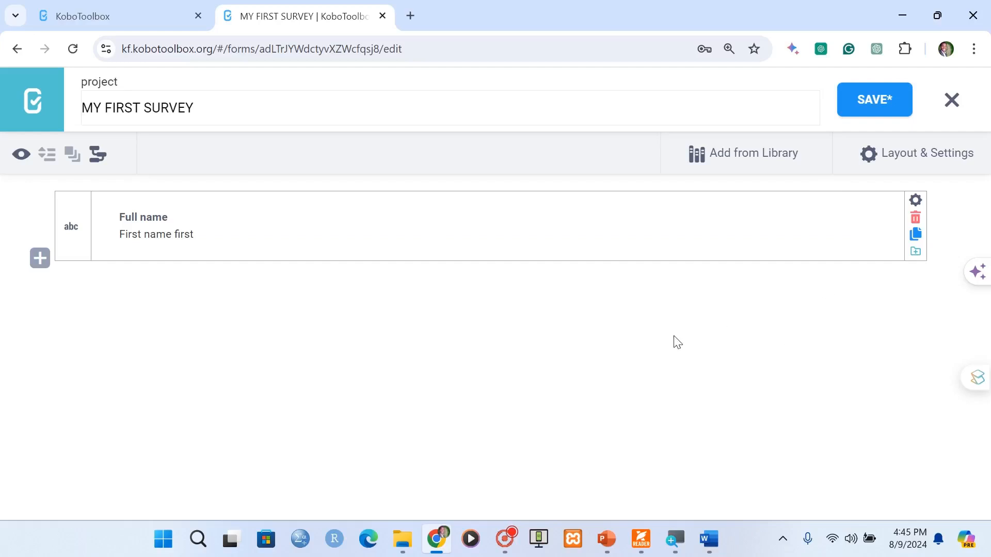
{"action": "left_click", "coordinate": [876, 106]}
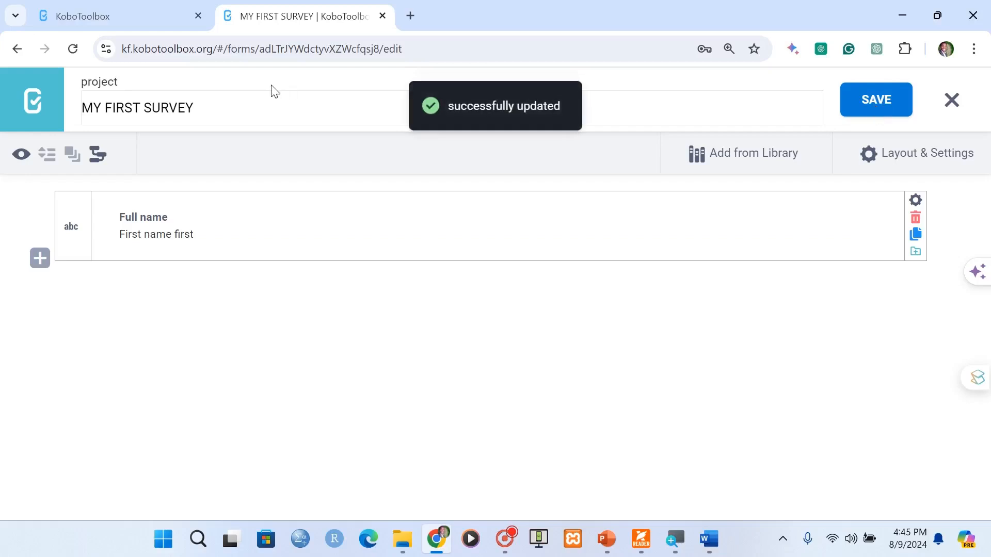
- Preview the form, validate it with the optional "Full name" field left blank, and close the preview
{"action": "left_click", "coordinate": [18, 155]}
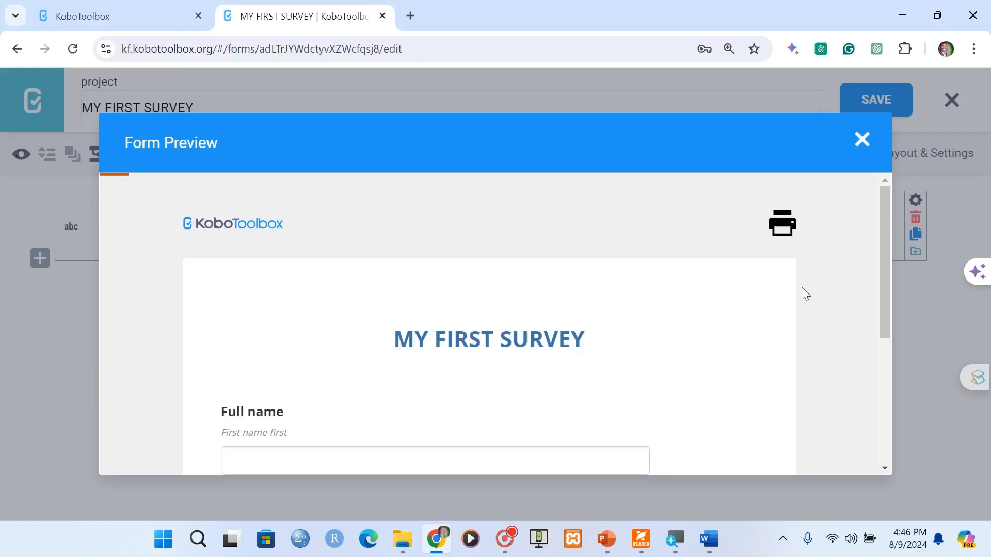
{"action": "left_click_drag", "start_coordinate": [883, 265], "coordinate": [883, 301]}
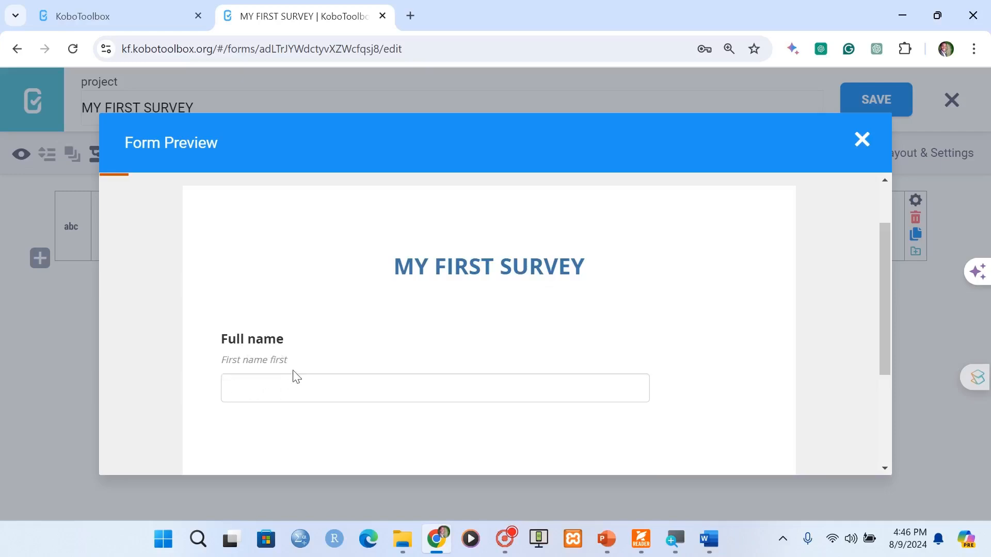
{"action": "scroll", "coordinate": [400, 367], "scroll_direction": "down", "scroll_amount": 2}
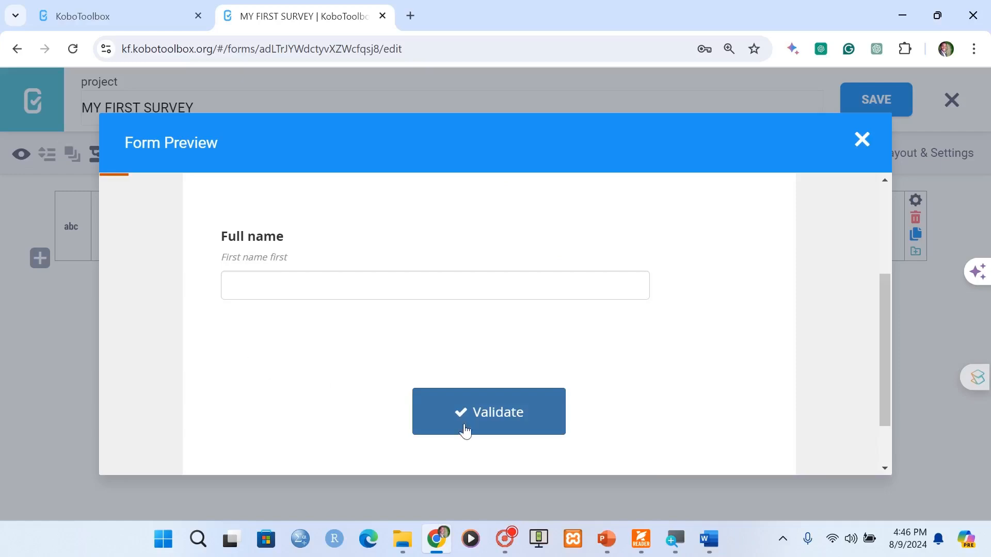
{"action": "left_click", "coordinate": [504, 412]}
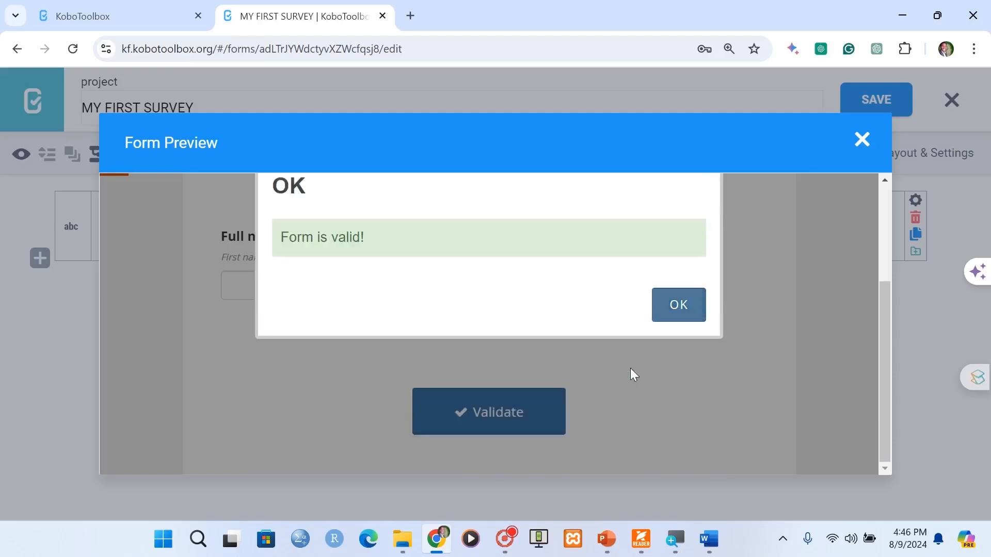
{"action": "left_click", "coordinate": [676, 402]}
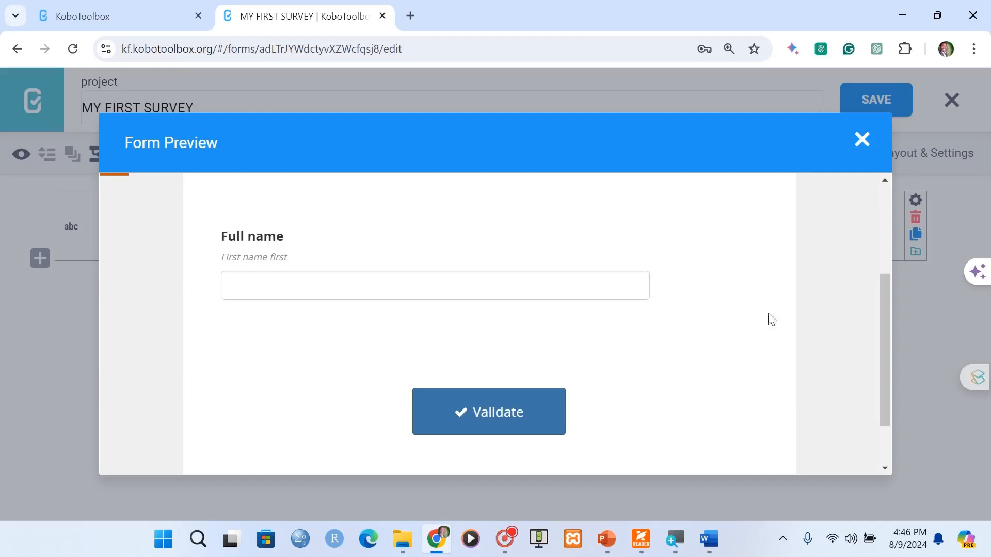
{"action": "left_click", "coordinate": [869, 140]}
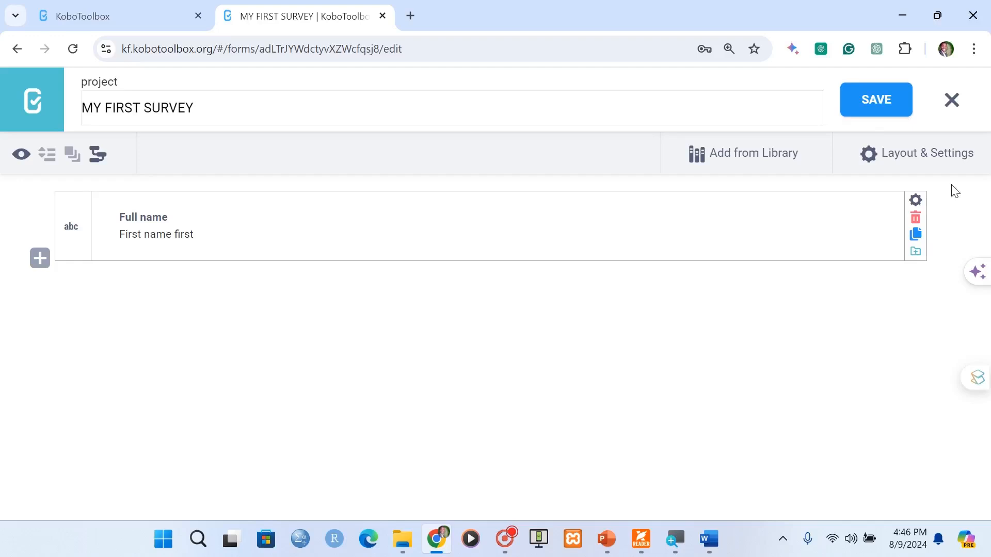
- Set the mandatory response of the "Full name" question to Yes and close its settings
{"action": "left_click", "coordinate": [915, 200]}
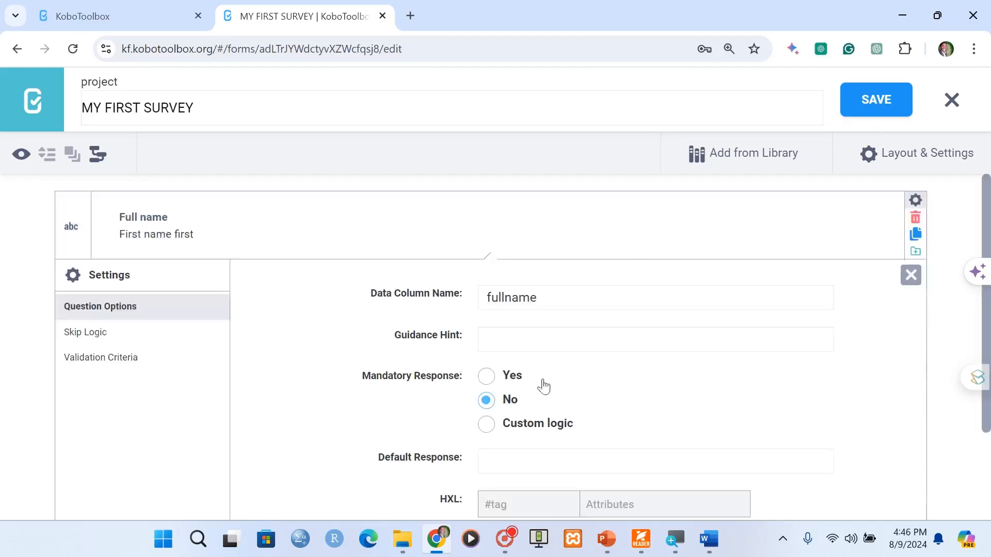
{"action": "left_click", "coordinate": [487, 377]}
{"action": "left_click", "coordinate": [911, 275]}
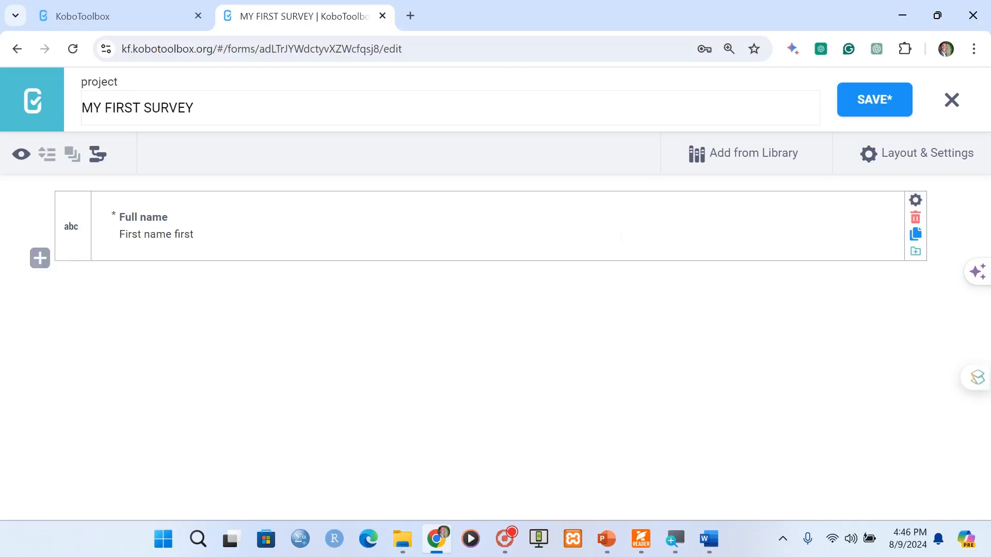
- Preview the form again, validate it with the mandatory "Full name" field left blank, and return to the form builder
{"action": "left_click", "coordinate": [21, 154]}
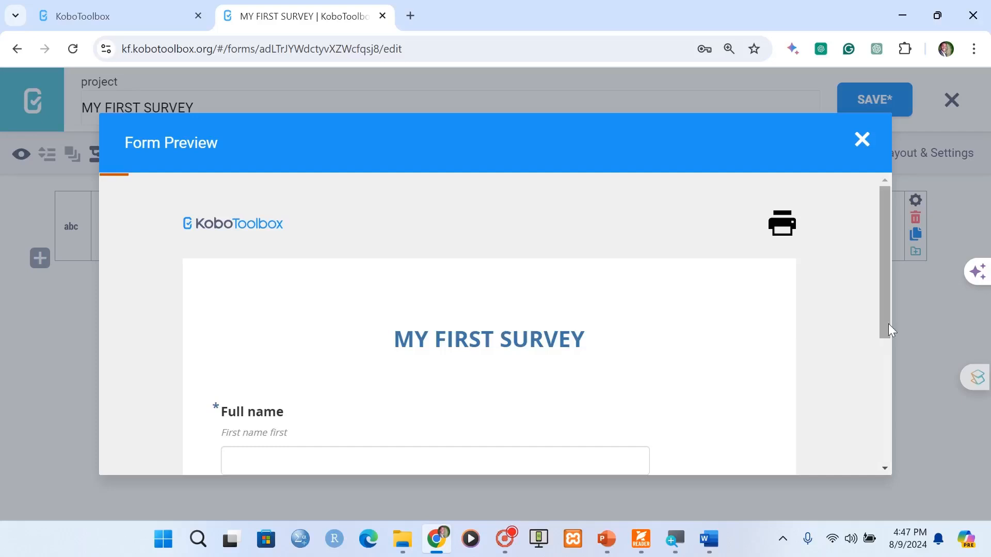
{"action": "scroll", "coordinate": [609, 361], "scroll_direction": "down", "scroll_amount": 2}
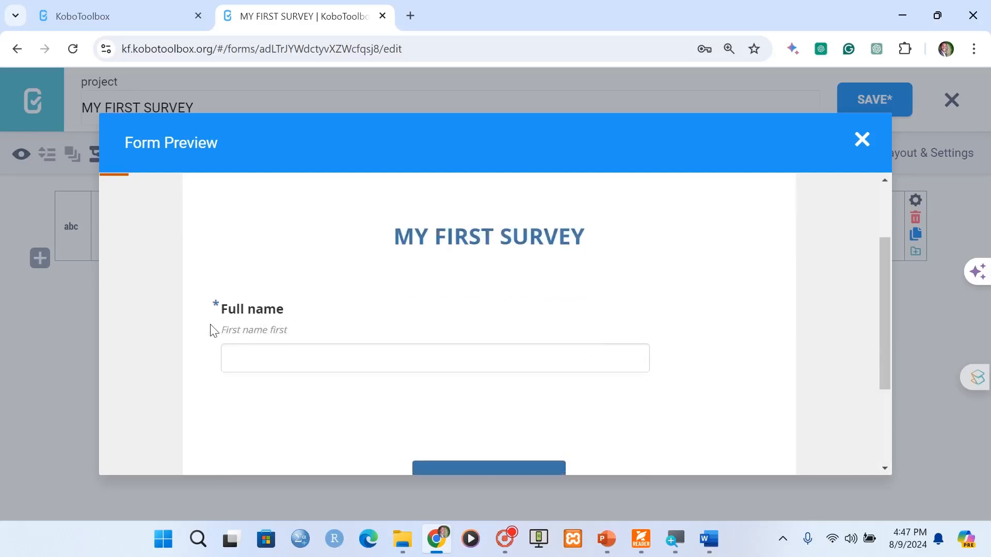
{"action": "scroll", "coordinate": [434, 418], "scroll_direction": "down", "scroll_amount": 3}
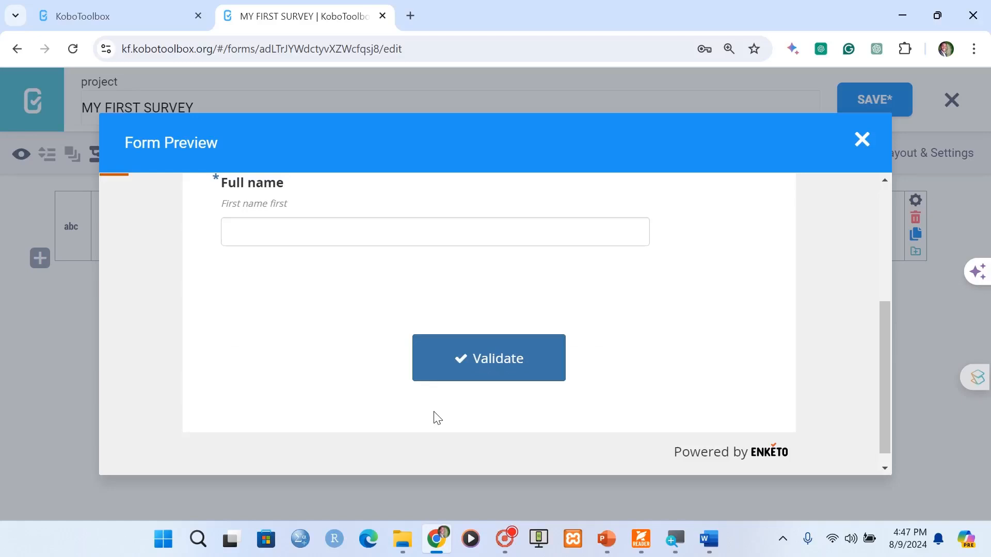
{"action": "left_click", "coordinate": [497, 360]}
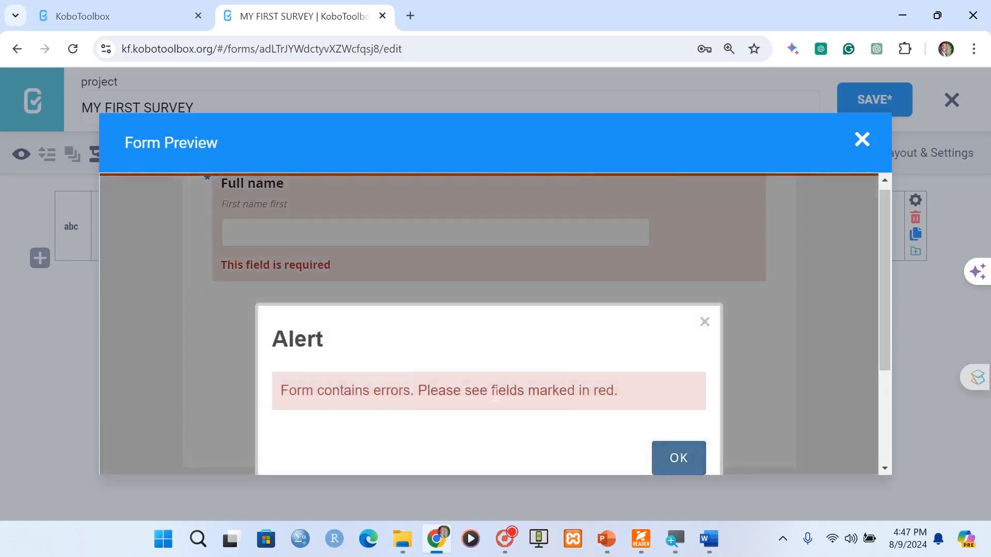
{"action": "left_click", "coordinate": [676, 458]}
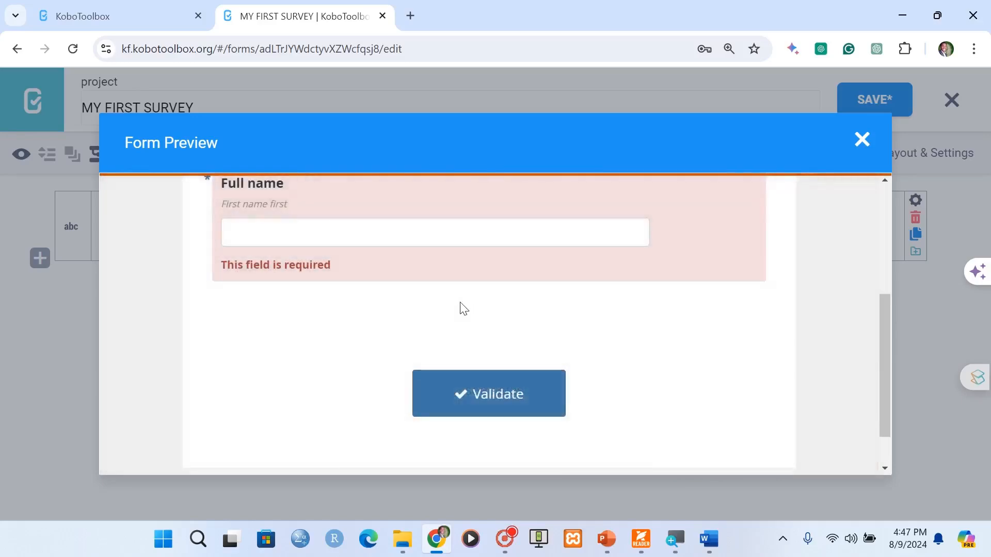
{"action": "scroll", "coordinate": [251, 297], "scroll_direction": "up", "scroll_amount": 2}
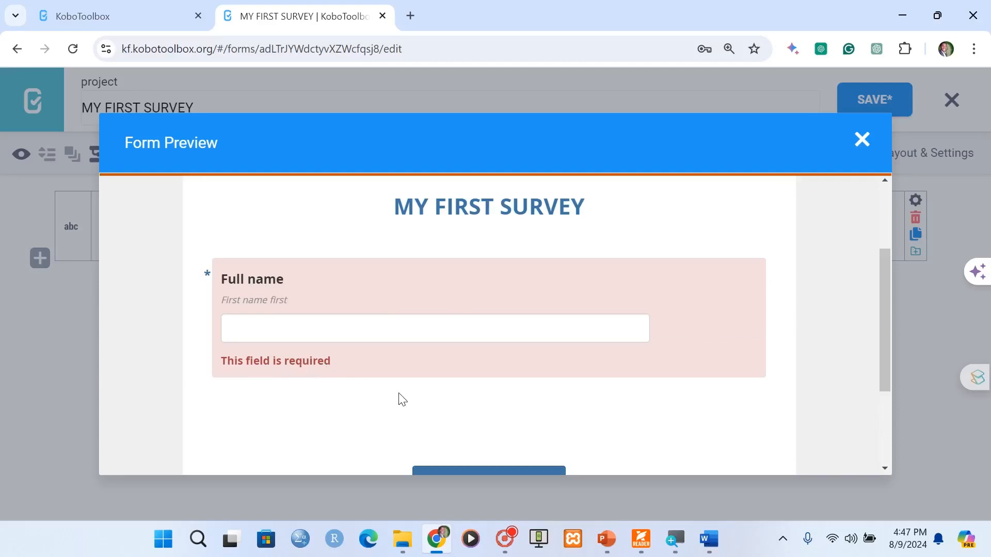
{"action": "left_click", "coordinate": [862, 139]}
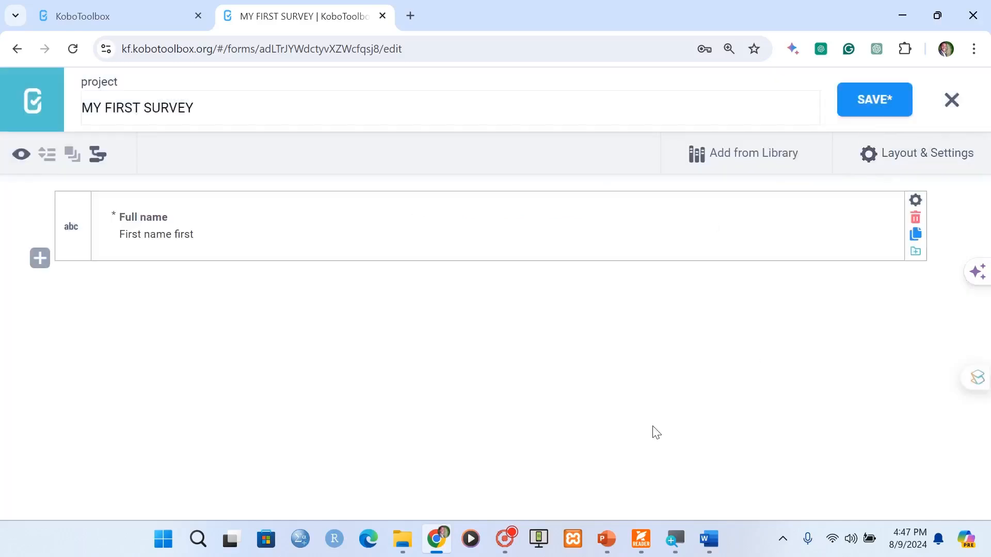